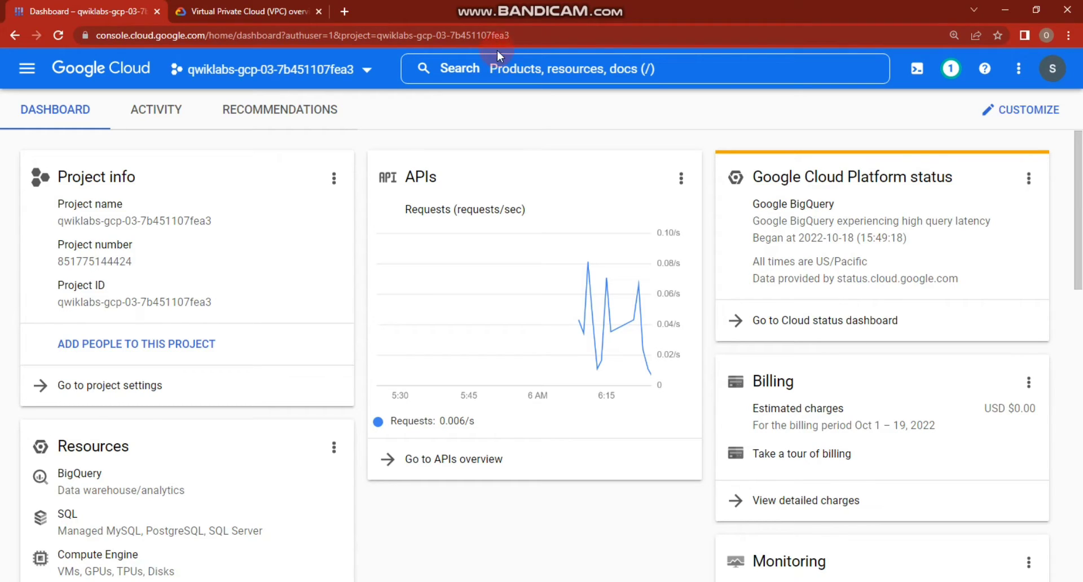
# Step: Open the list of VPC networks for the project and dismiss the notification about the deleted network
pyautogui.click(21, 73)
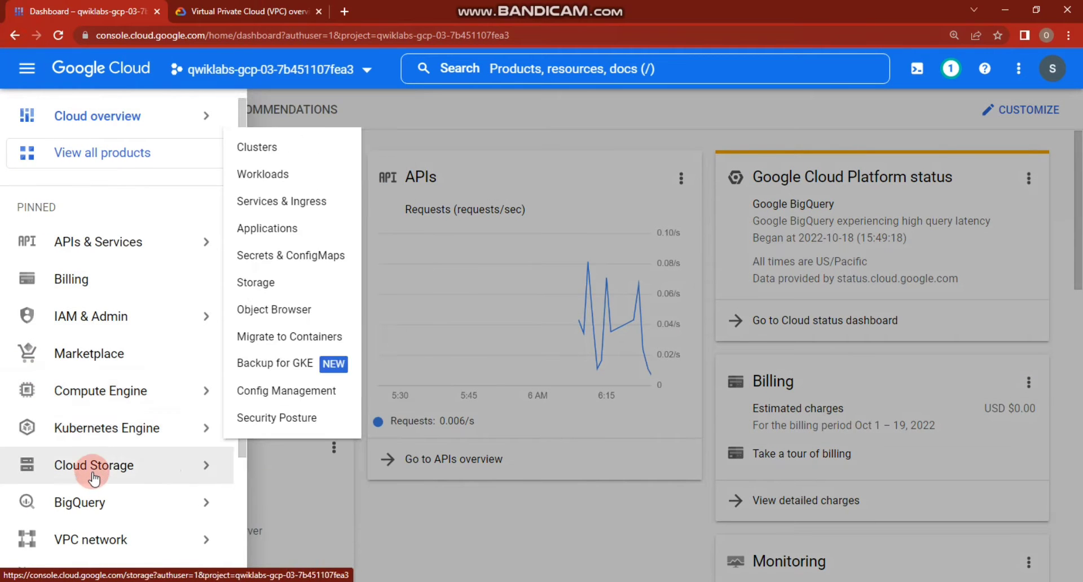
pyautogui.scroll(-3, 94, 478)
pyautogui.moveTo(116, 407)
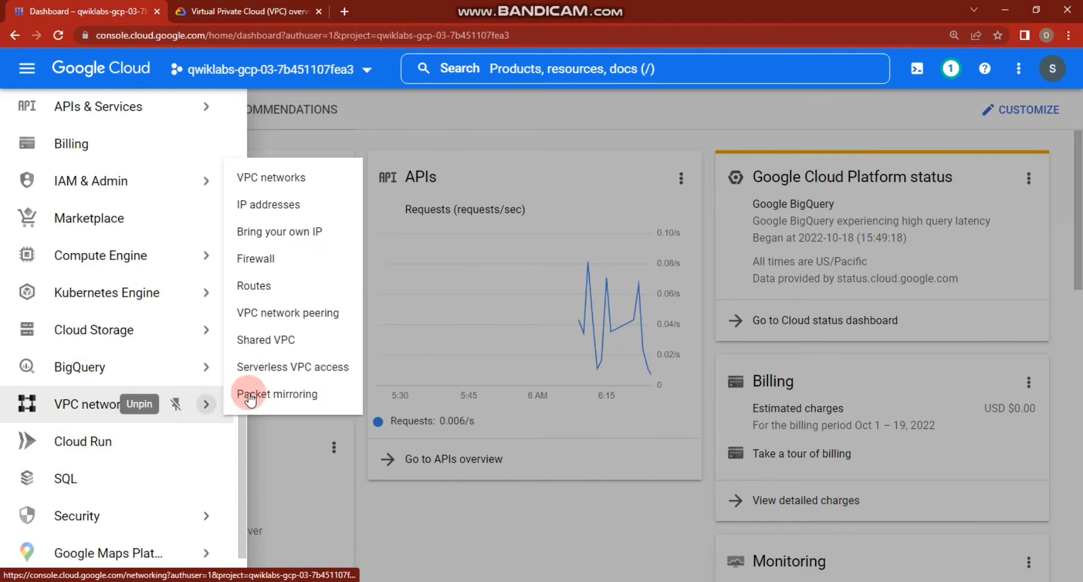
pyautogui.click(264, 176)
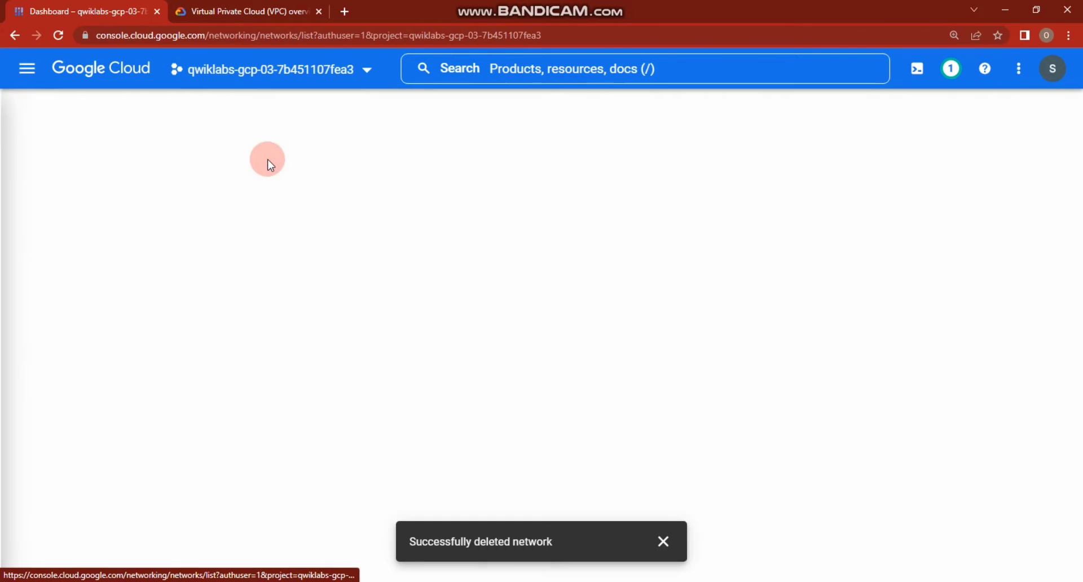
pyautogui.click(664, 542)
pyautogui.click(260, 265)
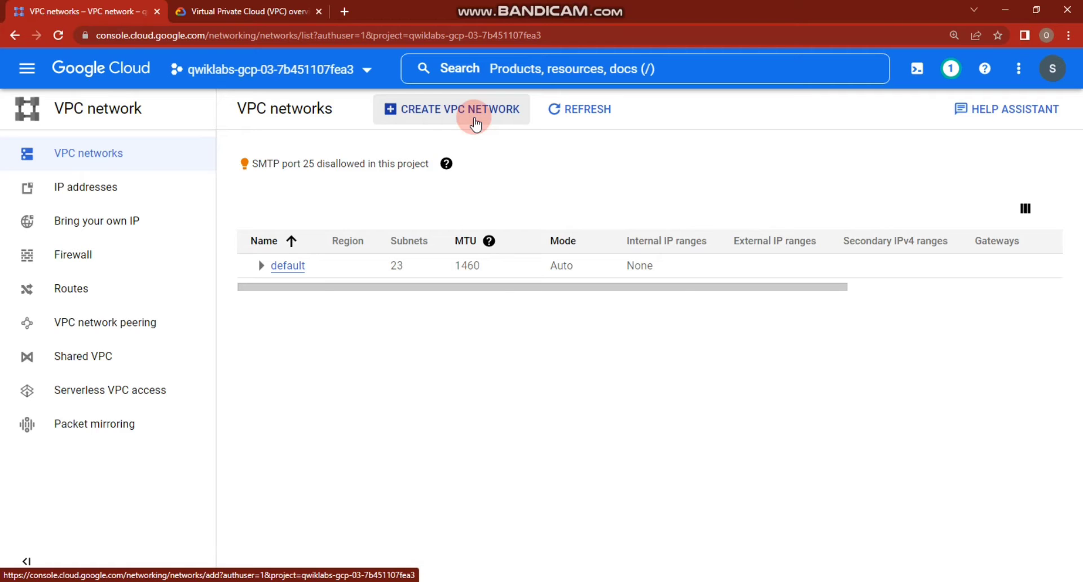
# Step: Start creating a VPC network named my-auto-vpc-network, leaving its description empty
pyautogui.click(476, 122)
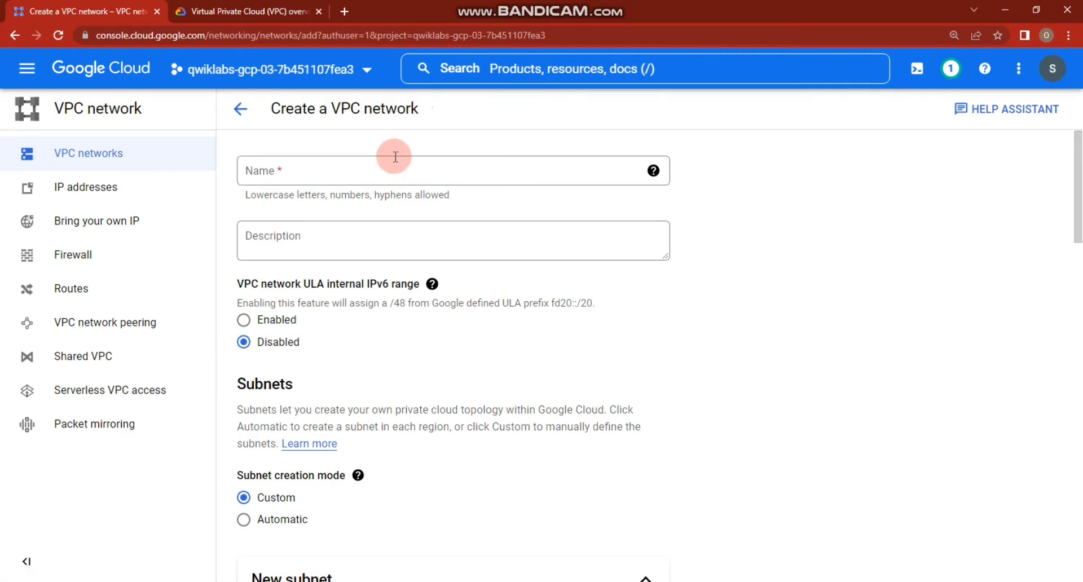
pyautogui.click(395, 158)
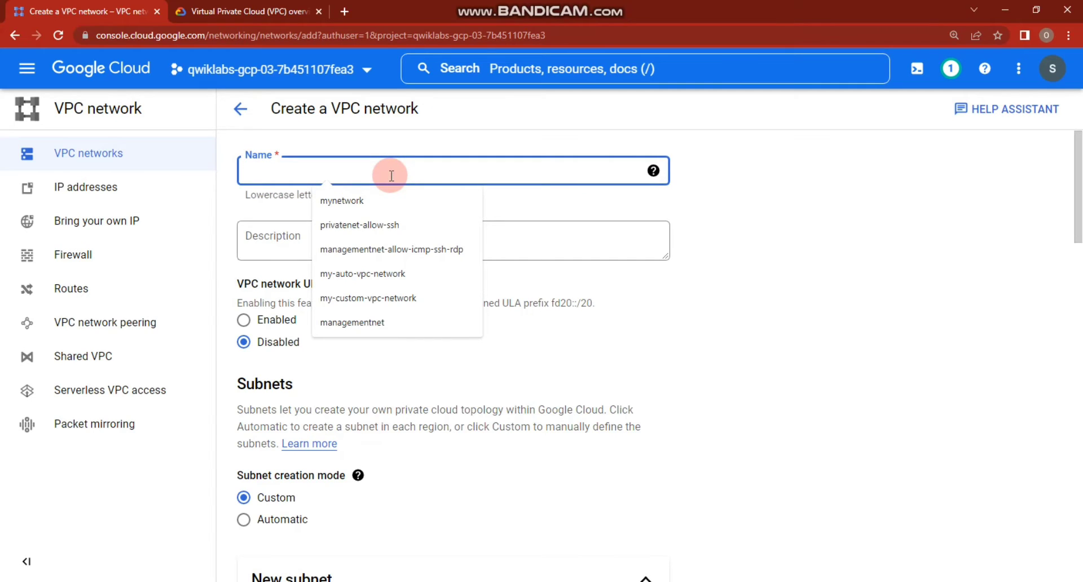
pyautogui.write('my-')
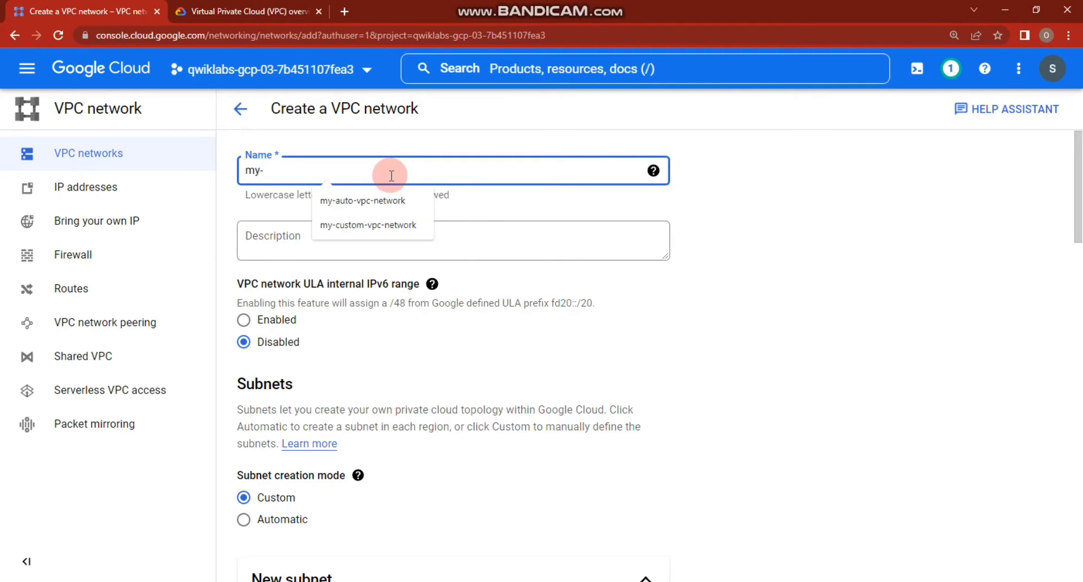
pyautogui.write('au')
pyautogui.press('Down')
pyautogui.press('Return')
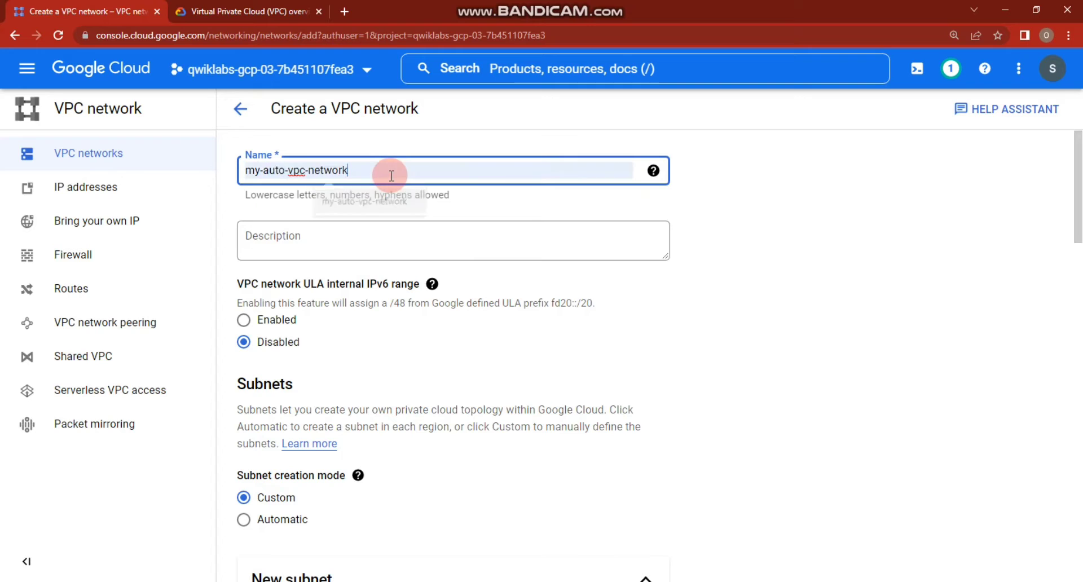
pyautogui.click(355, 228)
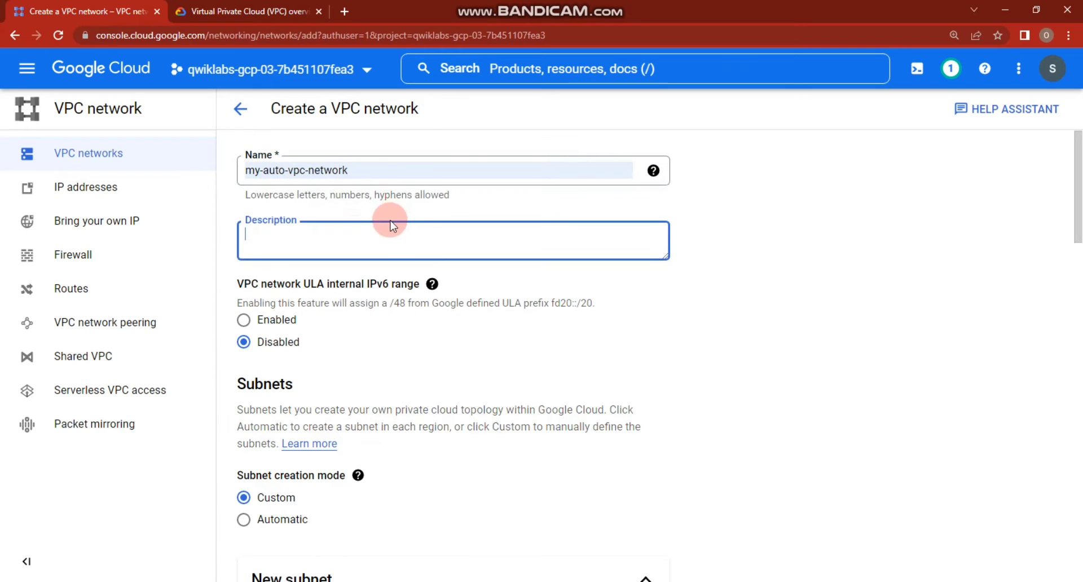
pyautogui.click(676, 279)
# Step: Set the new network's subnet creation mode to Automatic
pyautogui.scroll(-2, 593, 320)
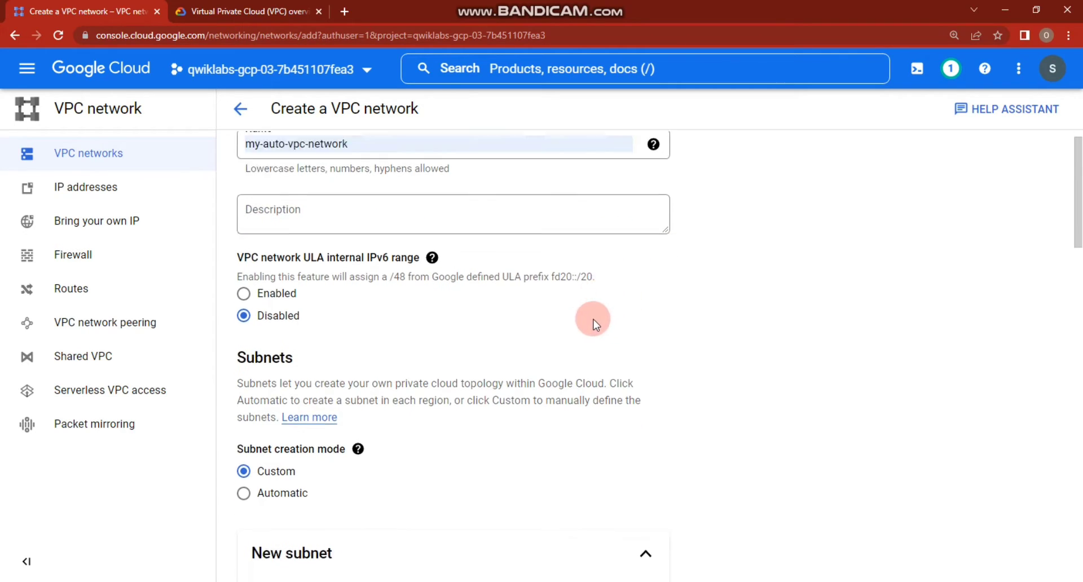
pyautogui.scroll(-1, 435, 314)
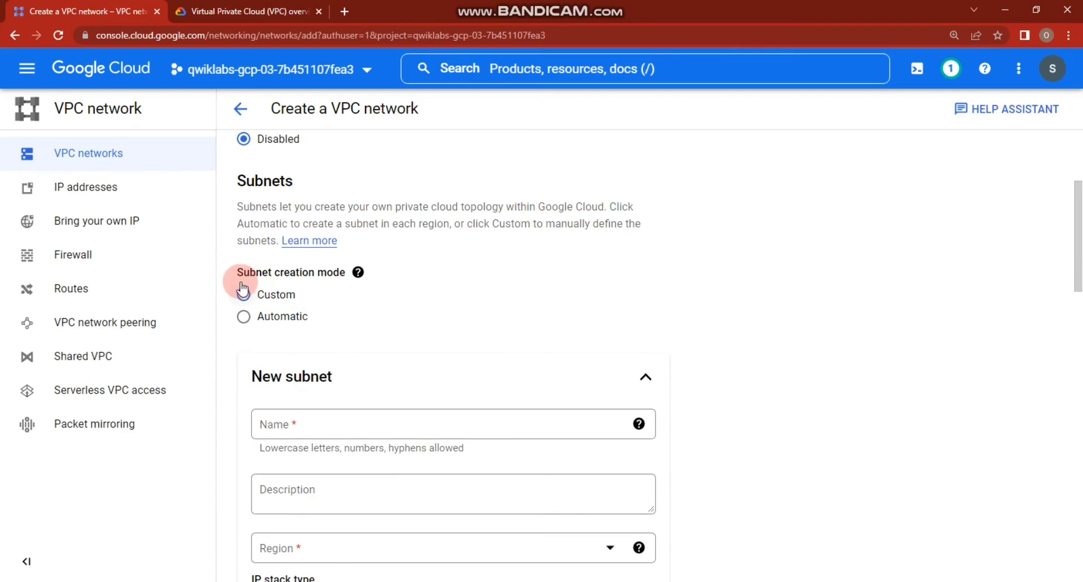
pyautogui.click(263, 320)
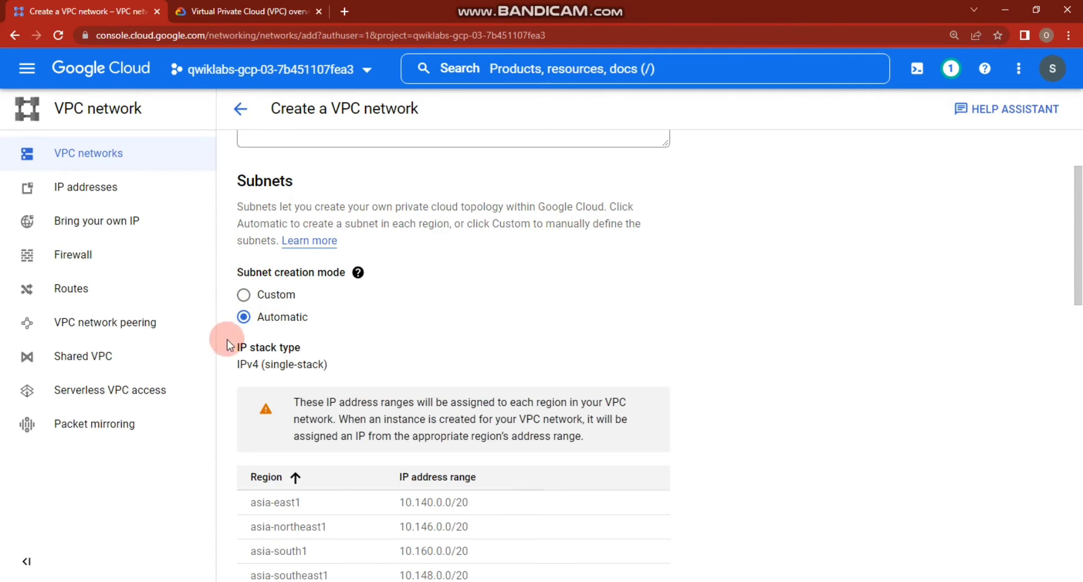
# Step: Select all the available IPv4 firewall rules for the new network: allow-custom, allow-icmp, allow-rdp and allow-ssh
pyautogui.scroll(-7, 255, 317)
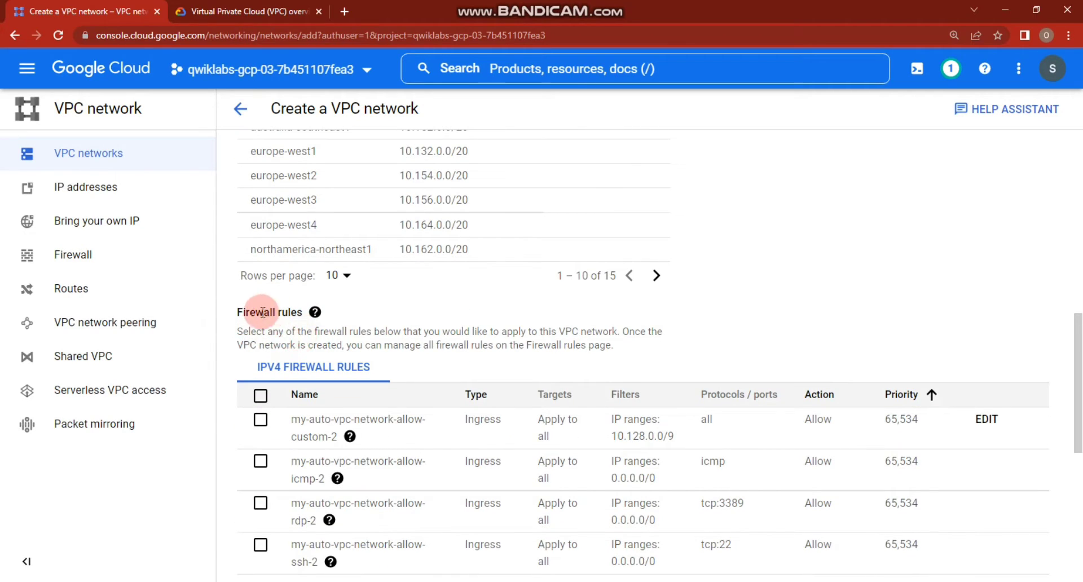
pyautogui.scroll(-1, 282, 347)
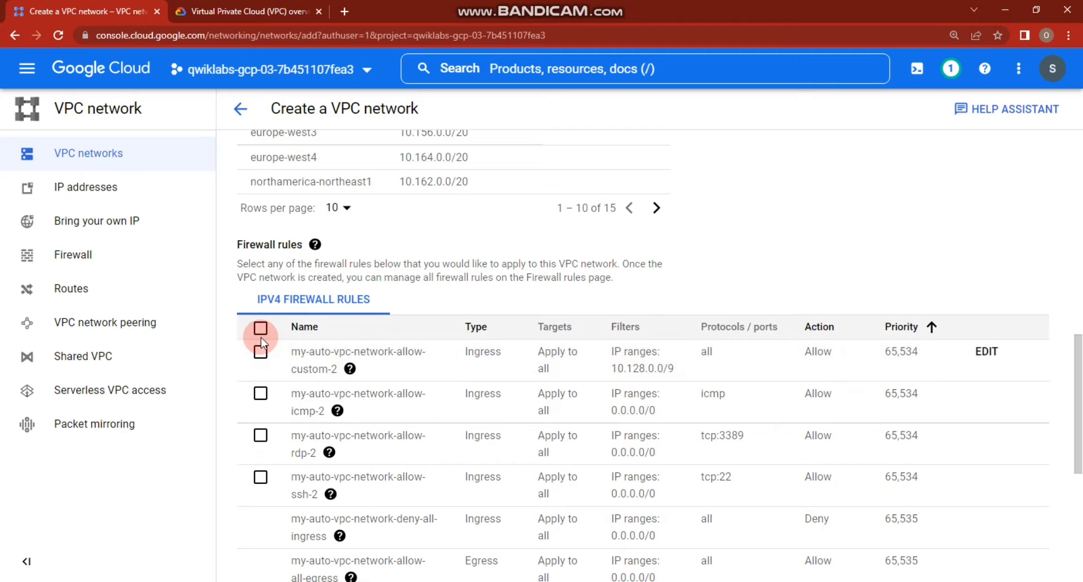
pyautogui.click(261, 328)
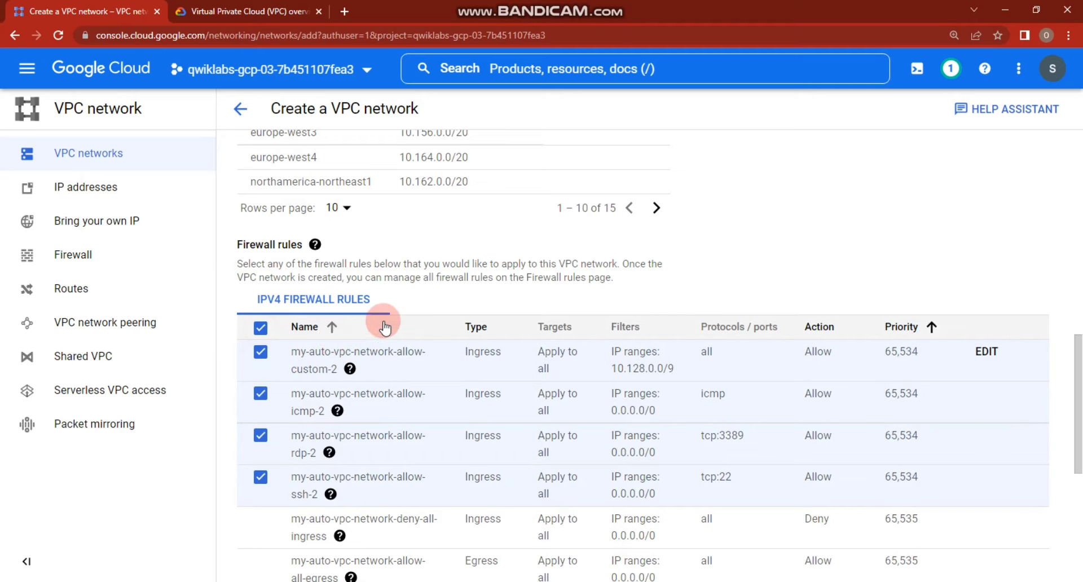
pyautogui.scroll(-2, 350, 284)
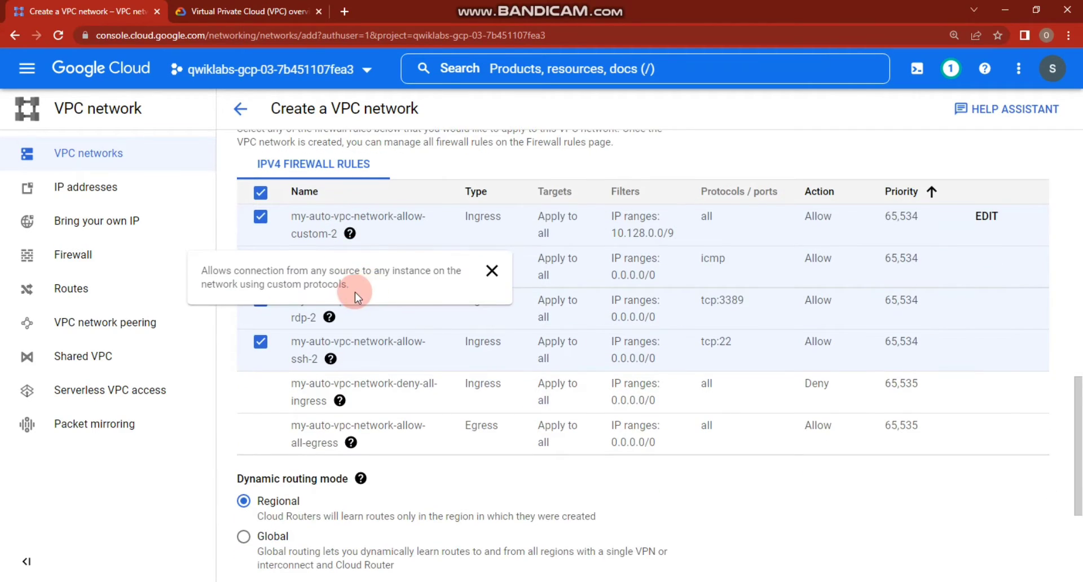
# Step: Review the equivalent gcloud command line for the configuration, then create the VPC network
pyautogui.scroll(-3, 372, 345)
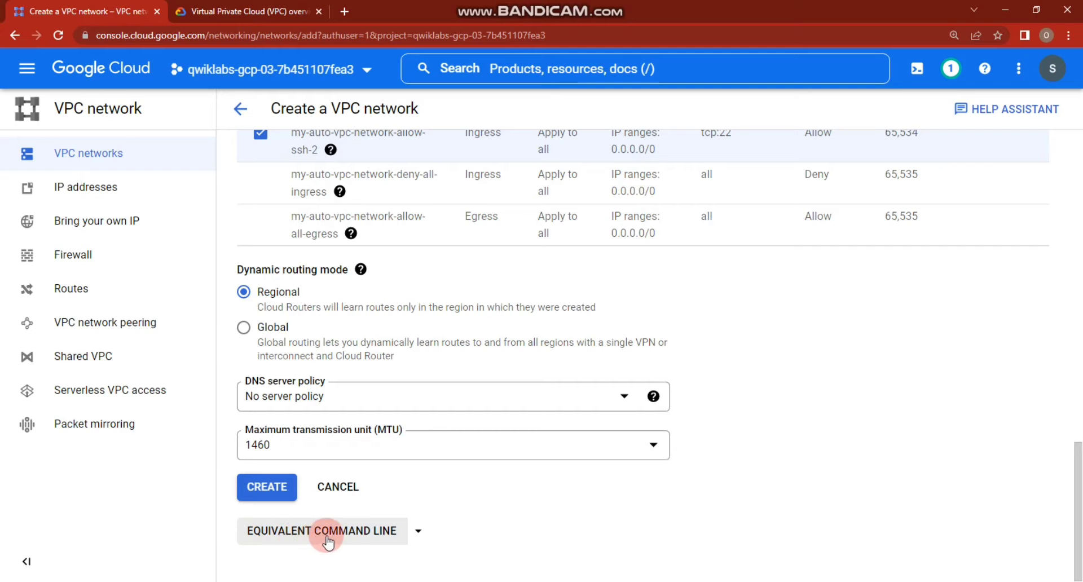
pyautogui.click(357, 533)
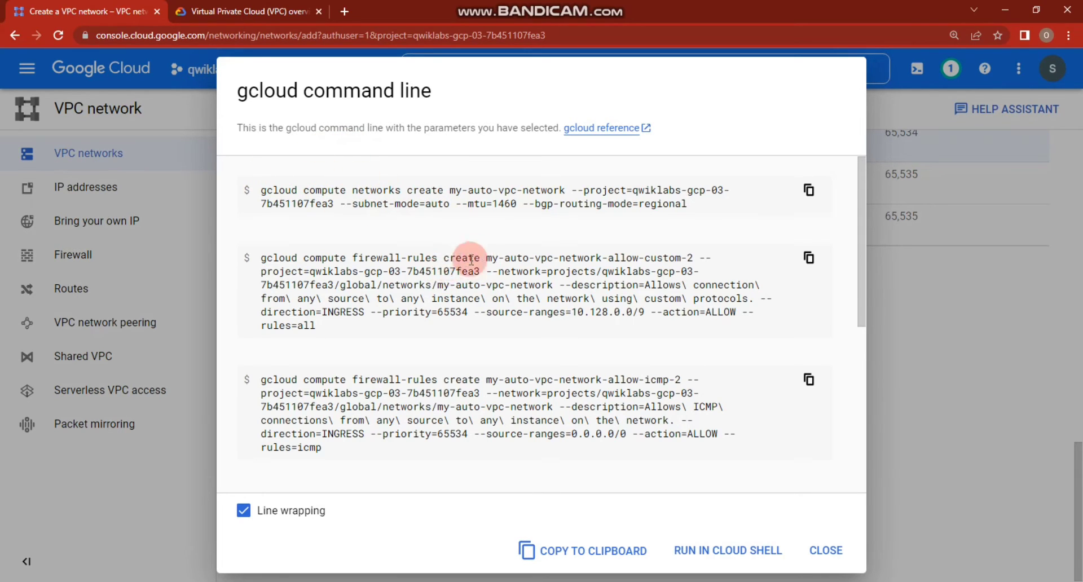
pyautogui.click(814, 545)
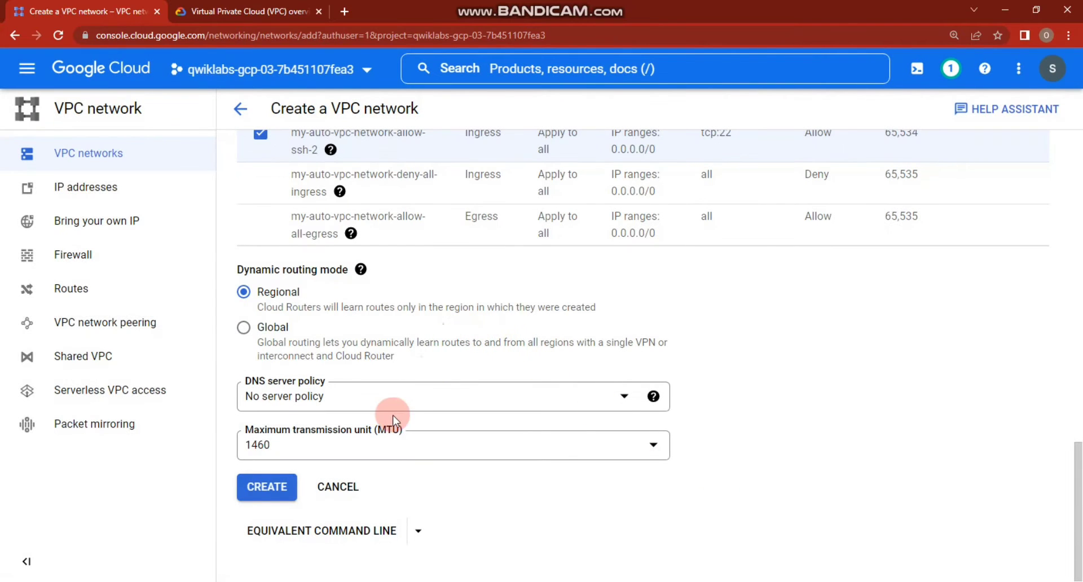
pyautogui.click(287, 499)
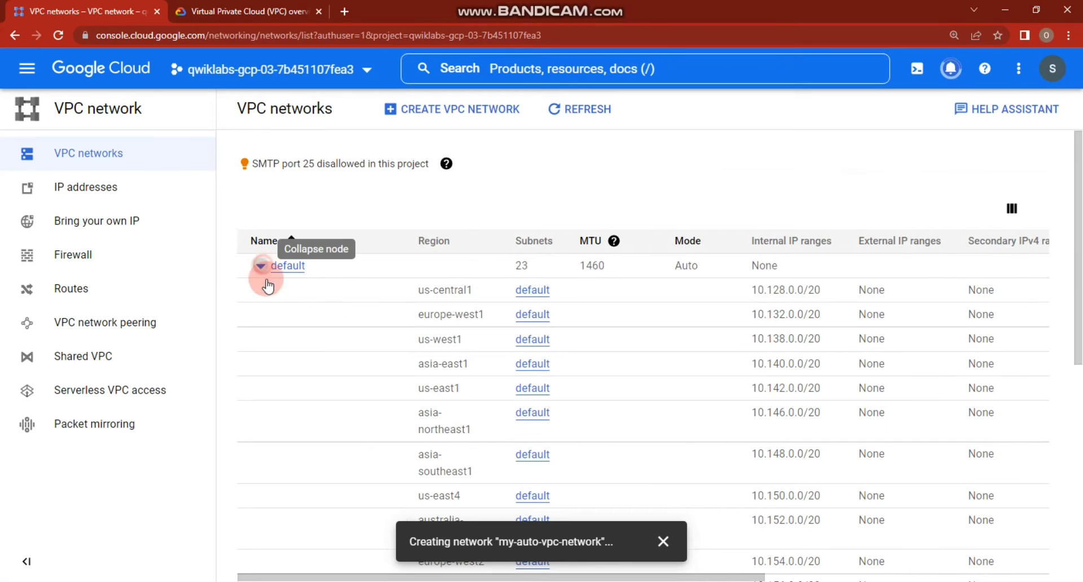
# Step: Refresh the network list and examine the default network's subnets, internal and external IP ranges, and firewall rules
pyautogui.click(261, 265)
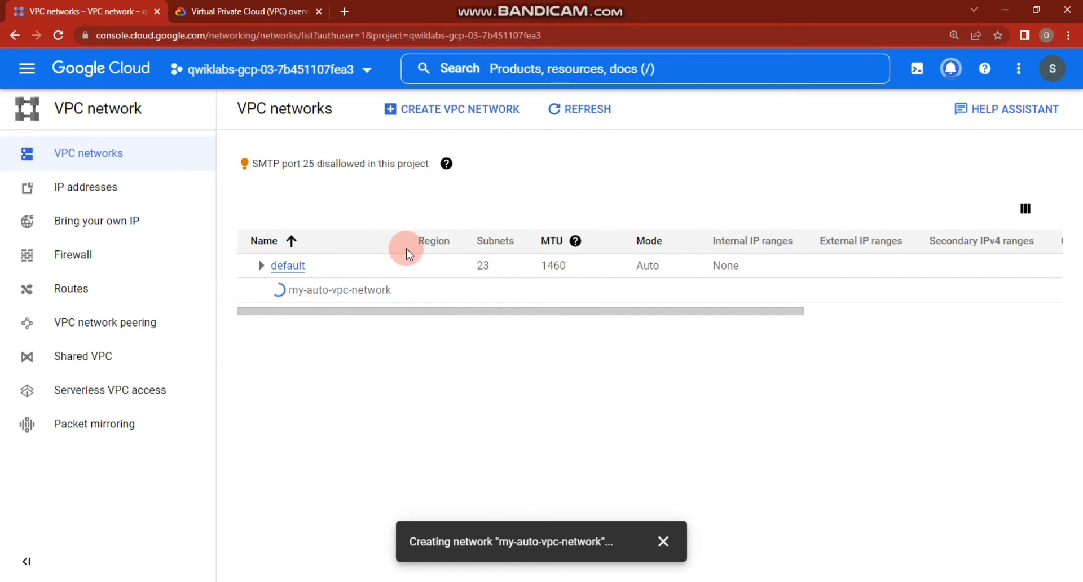
pyautogui.click(573, 111)
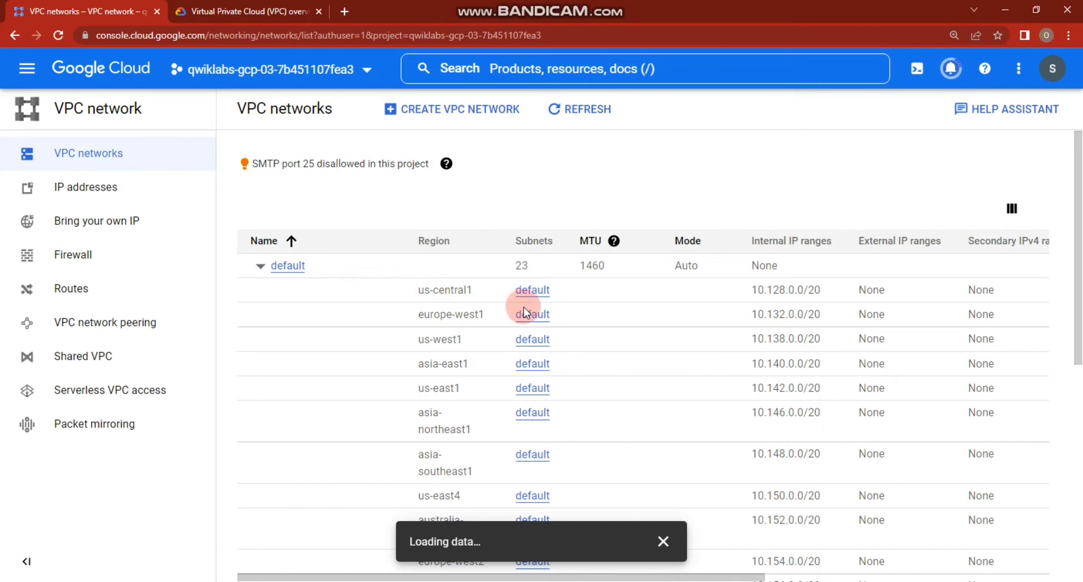
pyautogui.moveTo(507, 265); pyautogui.dragTo(571, 263)
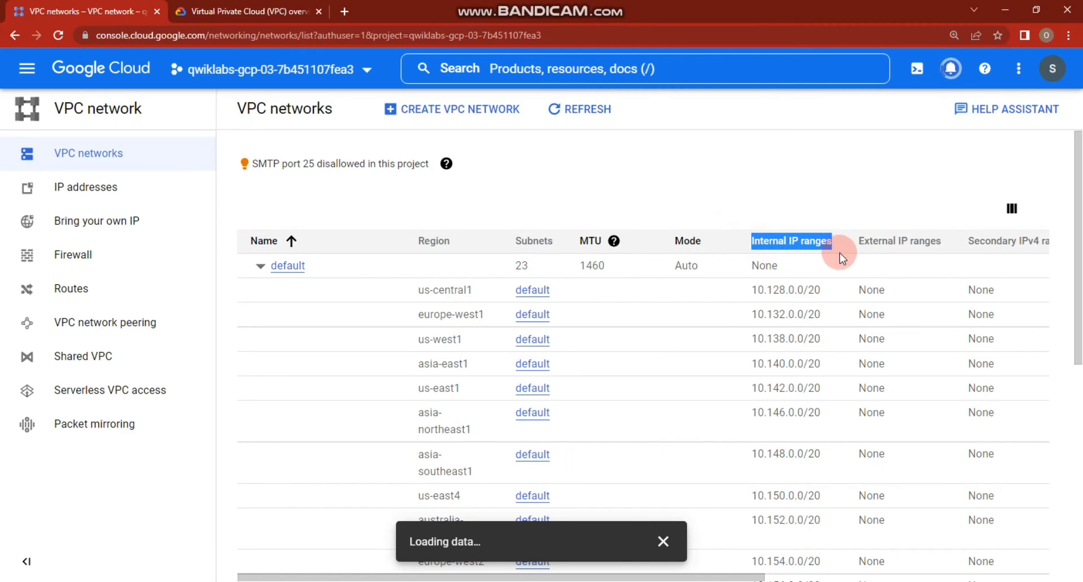
pyautogui.moveTo(858, 242); pyautogui.dragTo(946, 241)
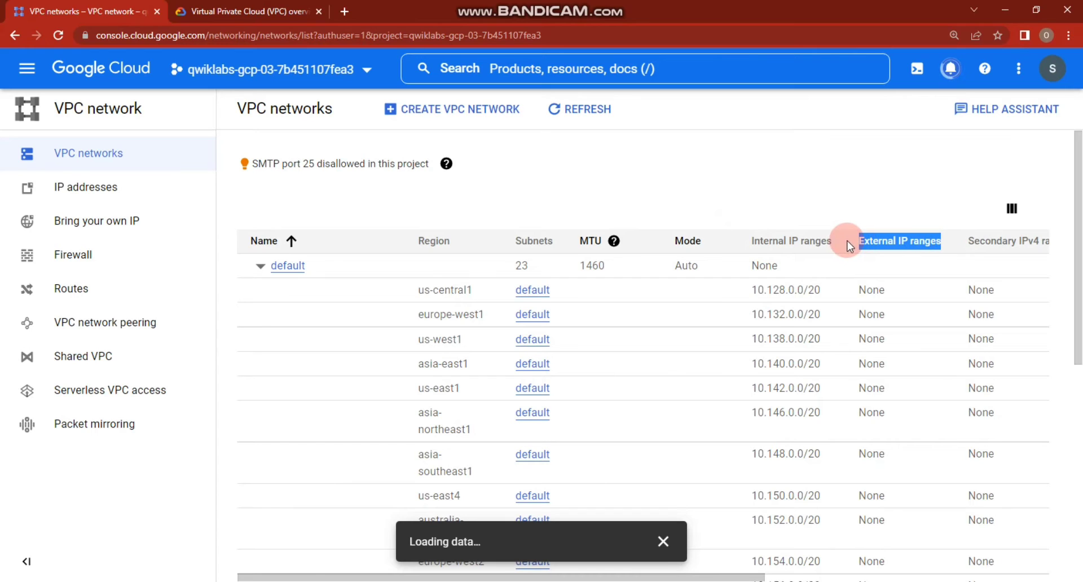
pyautogui.click(887, 212)
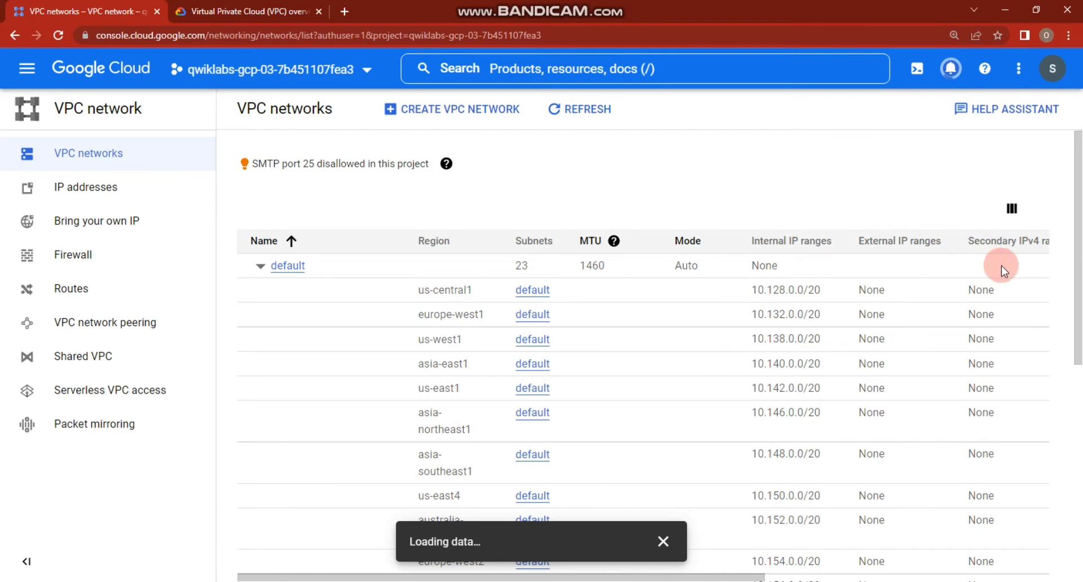
pyautogui.moveTo(1030, 248); pyautogui.dragTo(831, 247)
pyautogui.click(922, 261)
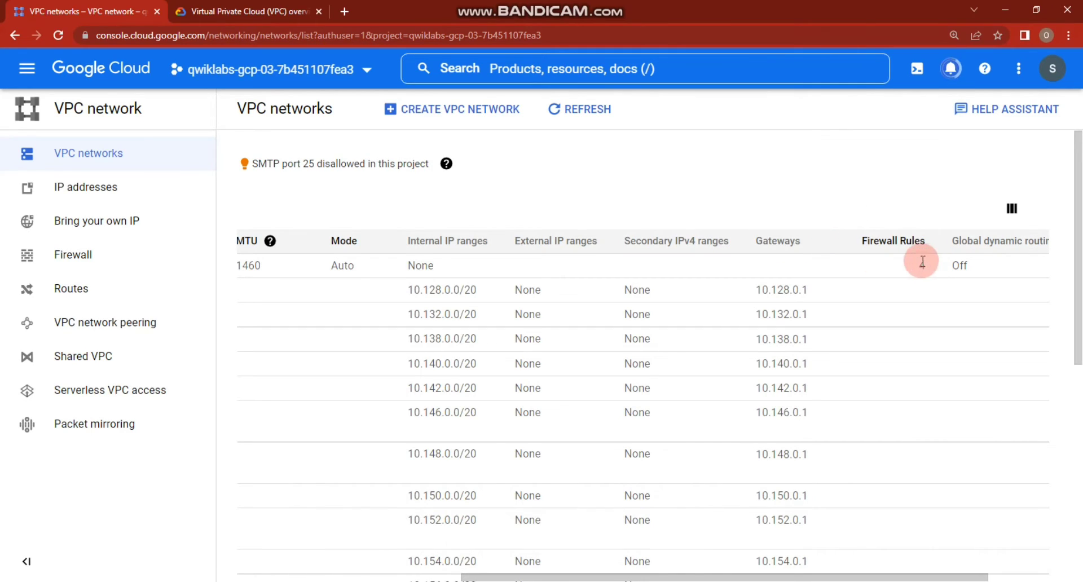
pyautogui.doubleClick(923, 265)
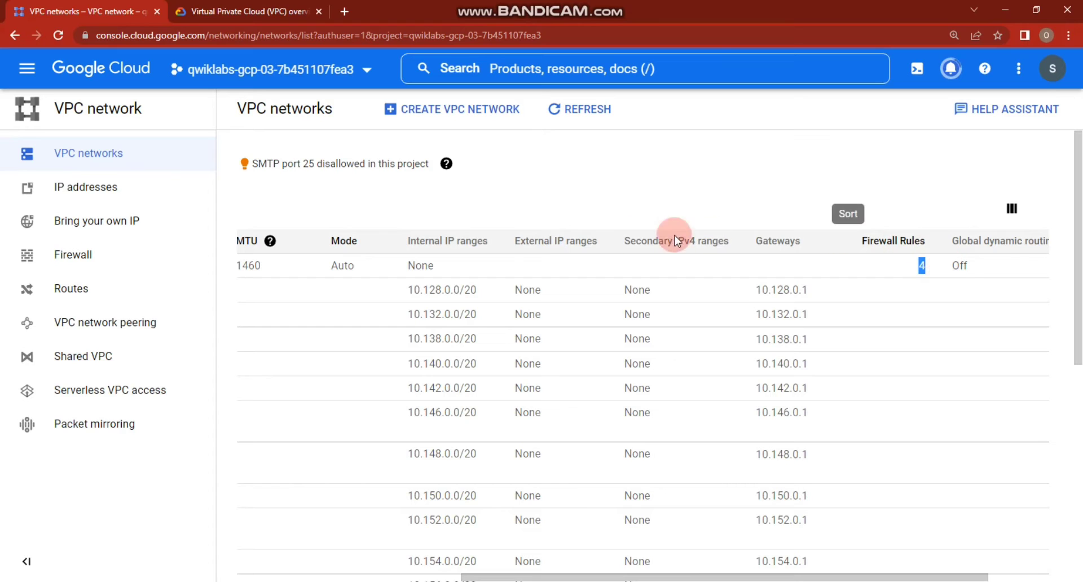
pyautogui.moveTo(310, 246); pyautogui.dragTo(210, 241)
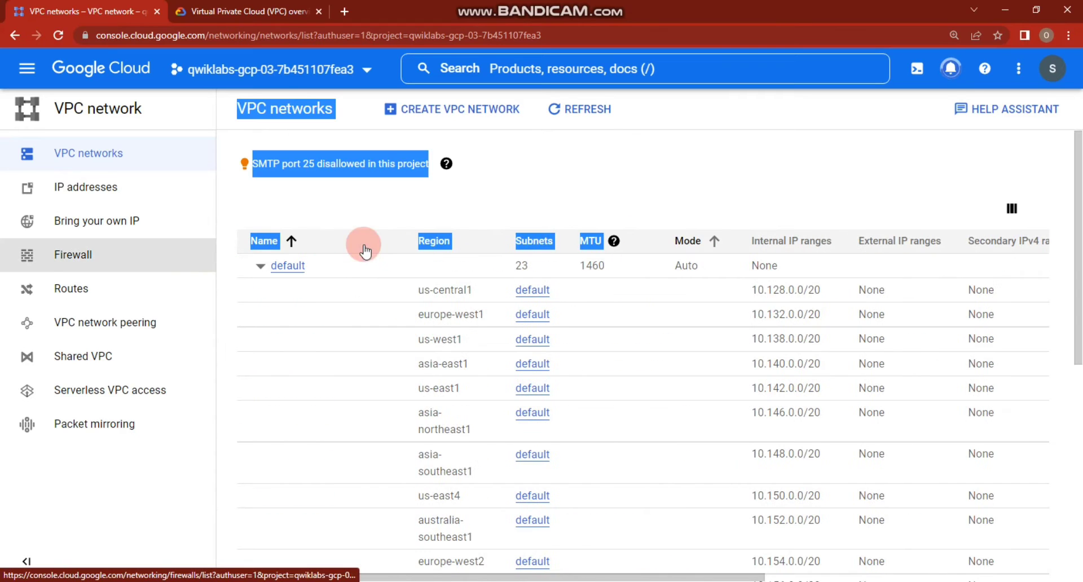
# Step: Sort the VPC networks by name in descending order and refresh the list
pyautogui.click(364, 244)
pyautogui.click(260, 291)
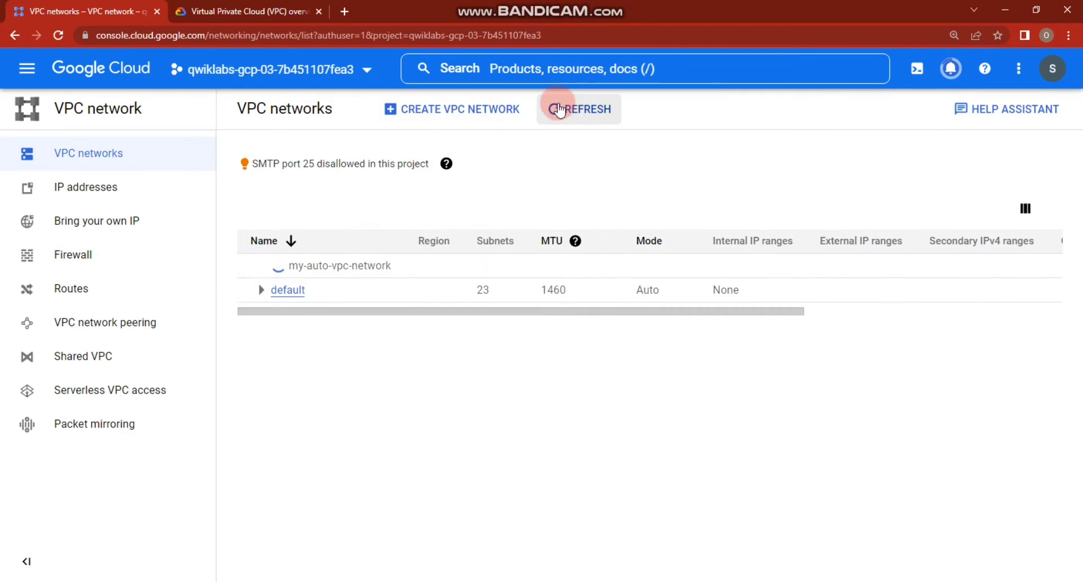
pyautogui.click(561, 109)
pyautogui.click(320, 288)
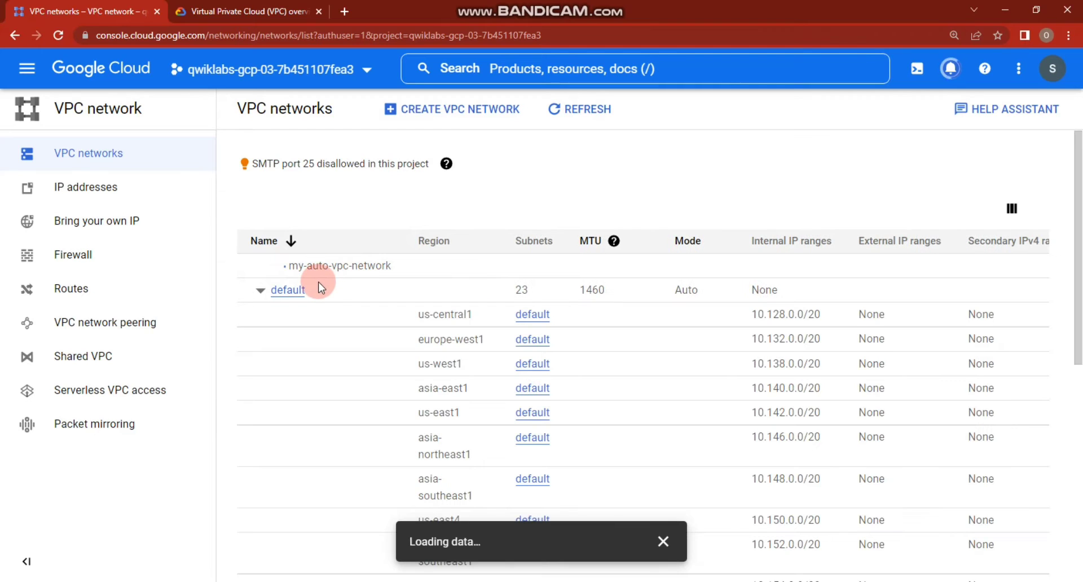
pyautogui.click(265, 298)
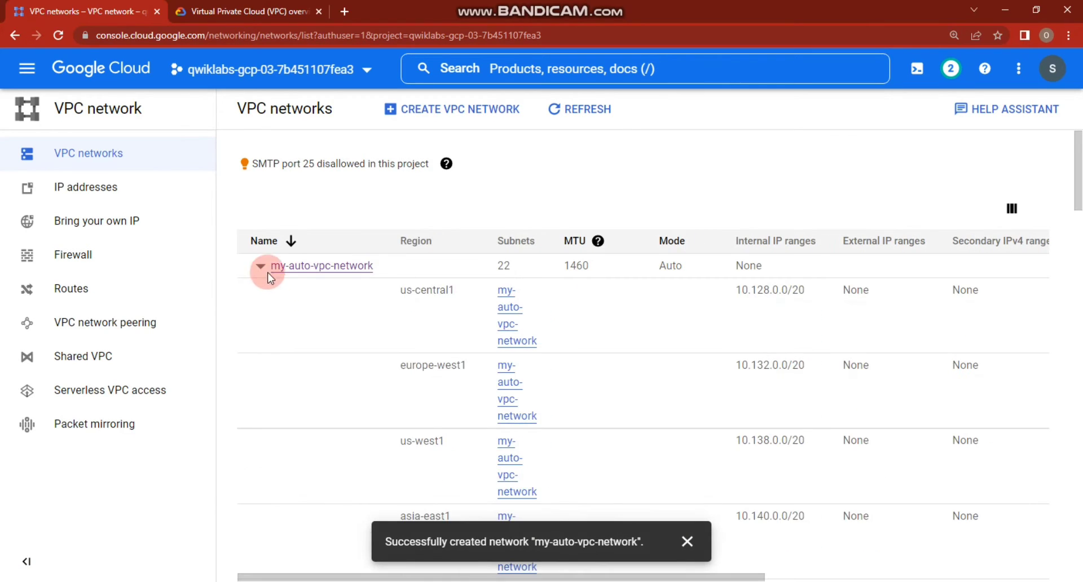
# Step: Expand and collapse the my-auto-vpc-network and default entries to compare their regional subnets
pyautogui.click(262, 273)
pyautogui.click(262, 300)
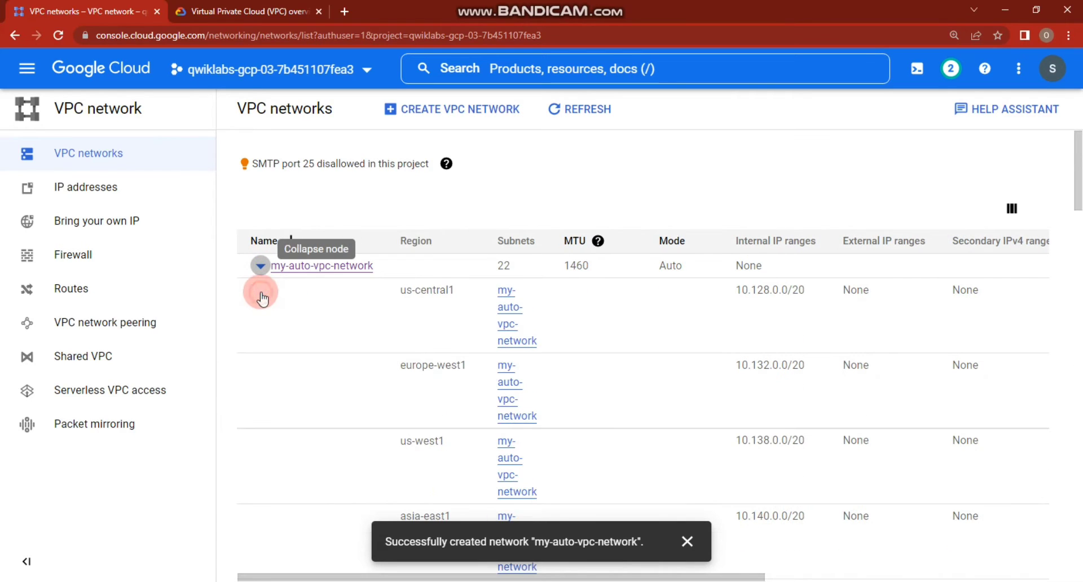
pyautogui.click(258, 273)
pyautogui.click(259, 291)
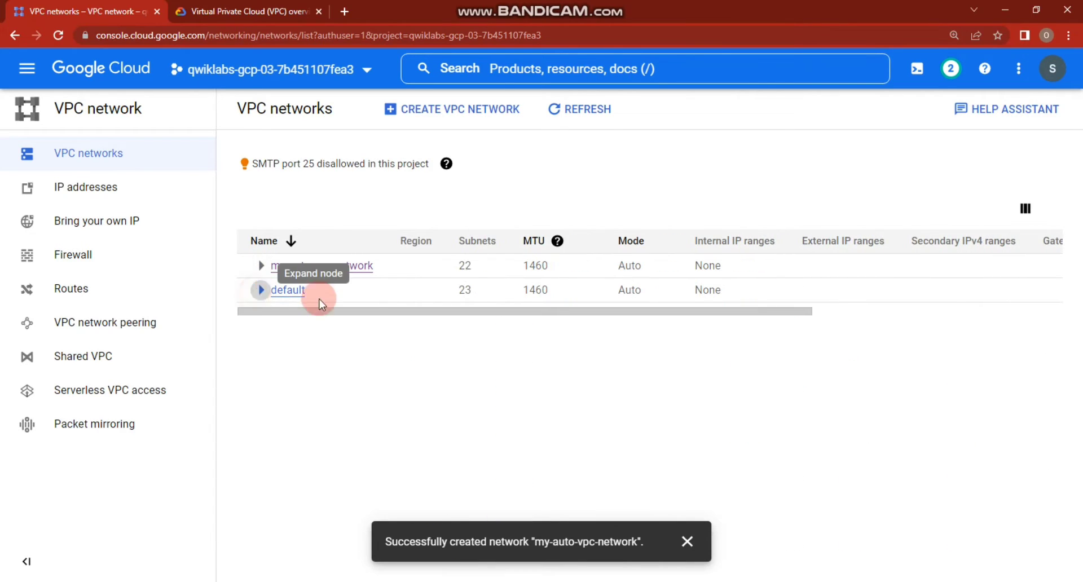
pyautogui.click(296, 277)
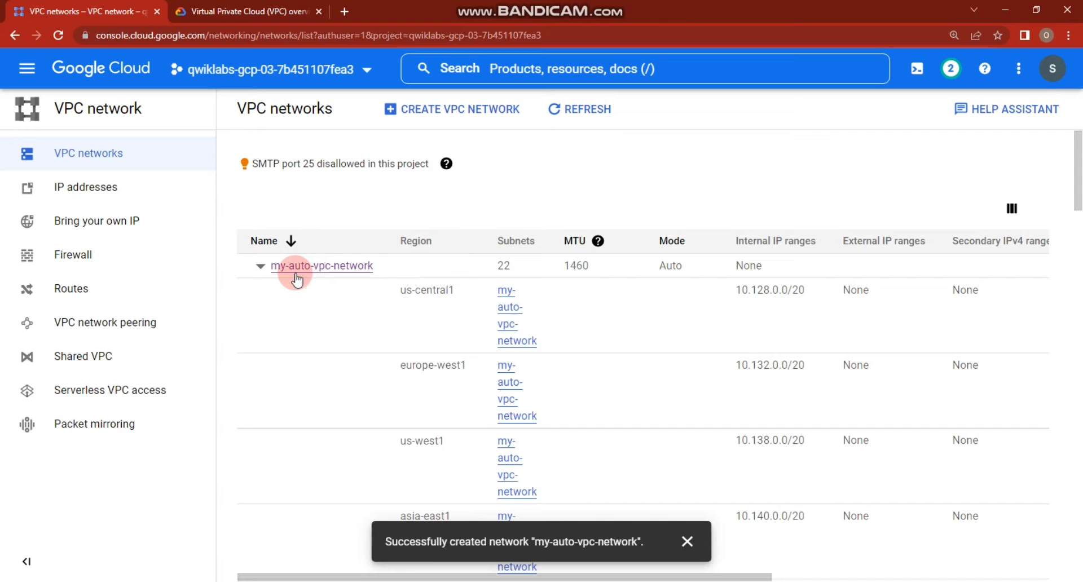
pyautogui.click(263, 267)
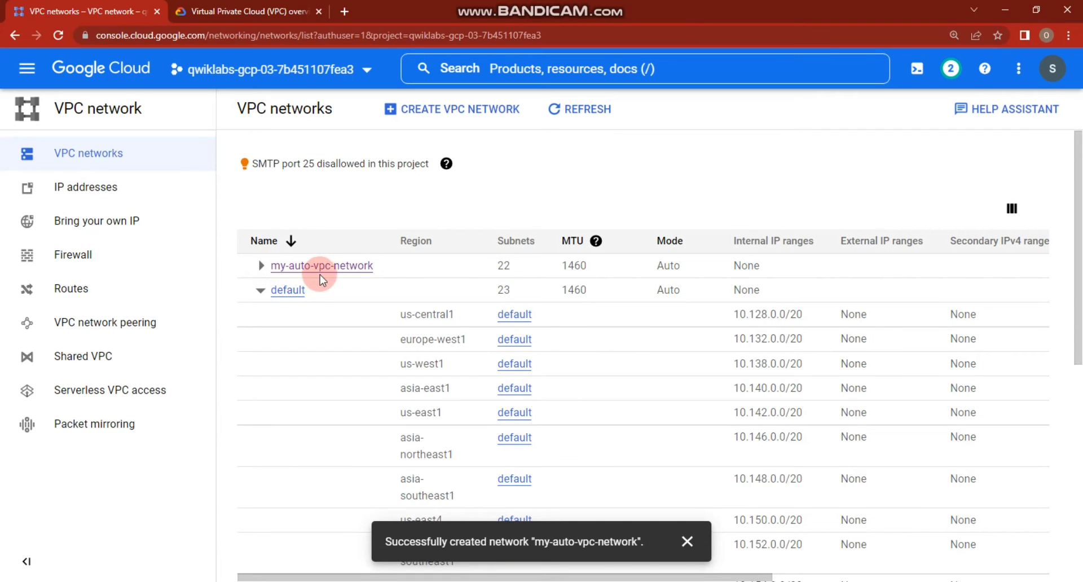
# Step: Collapse the default network's subnets, then start a new VPC network named my-custom-vpc-network
pyautogui.click(259, 289)
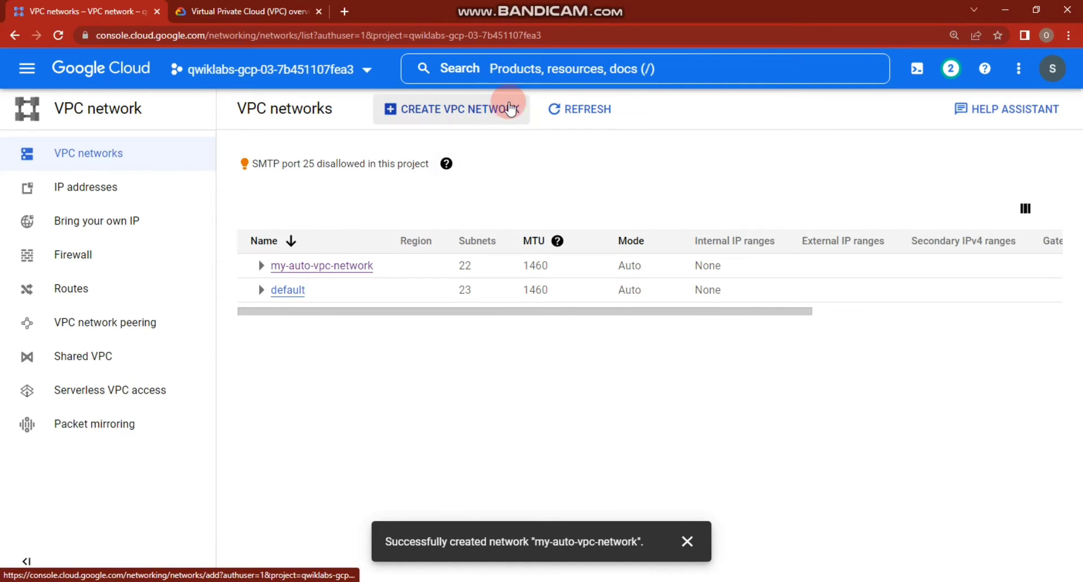
pyautogui.click(487, 115)
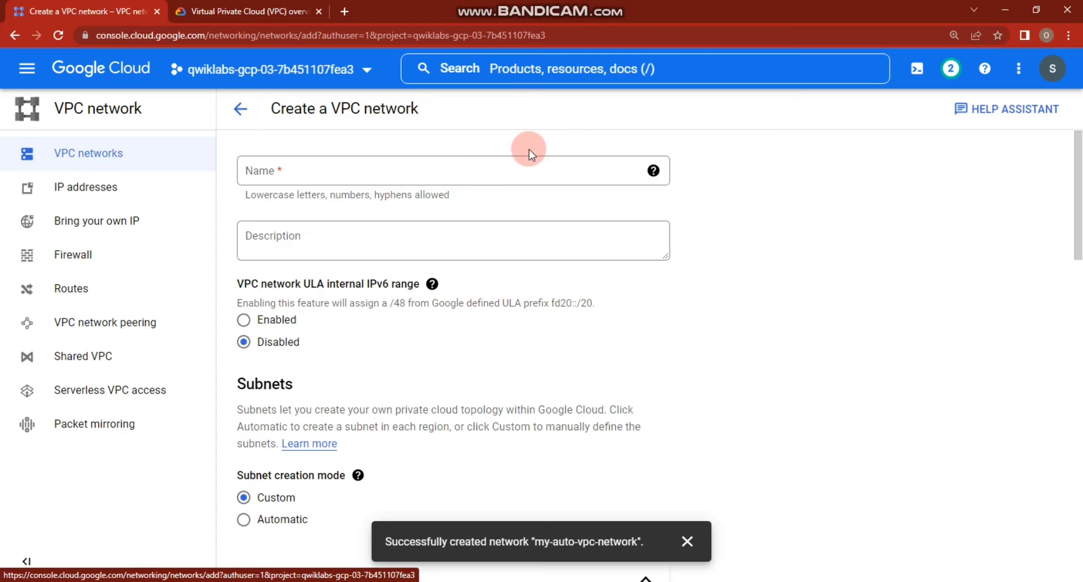
pyautogui.click(369, 167)
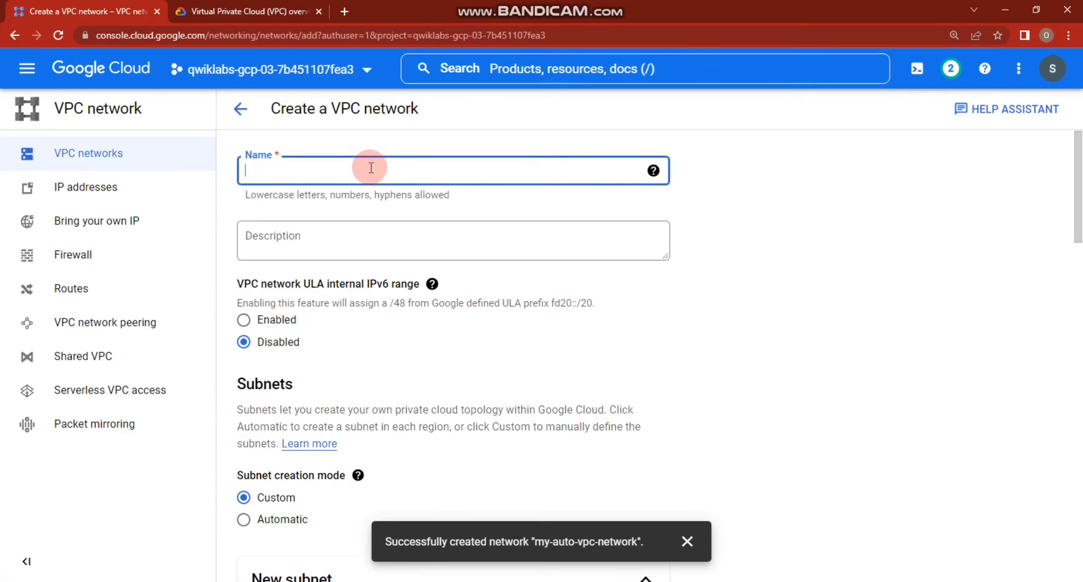
pyautogui.write('my')
pyautogui.press('Down')
pyautogui.press('Down')
pyautogui.press('Down')
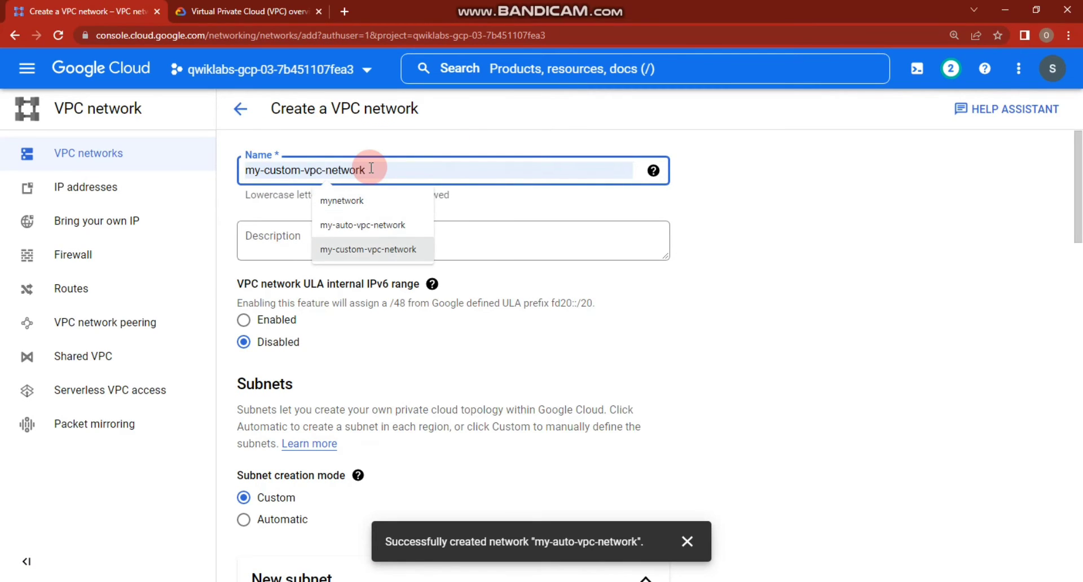
pyautogui.press('Return')
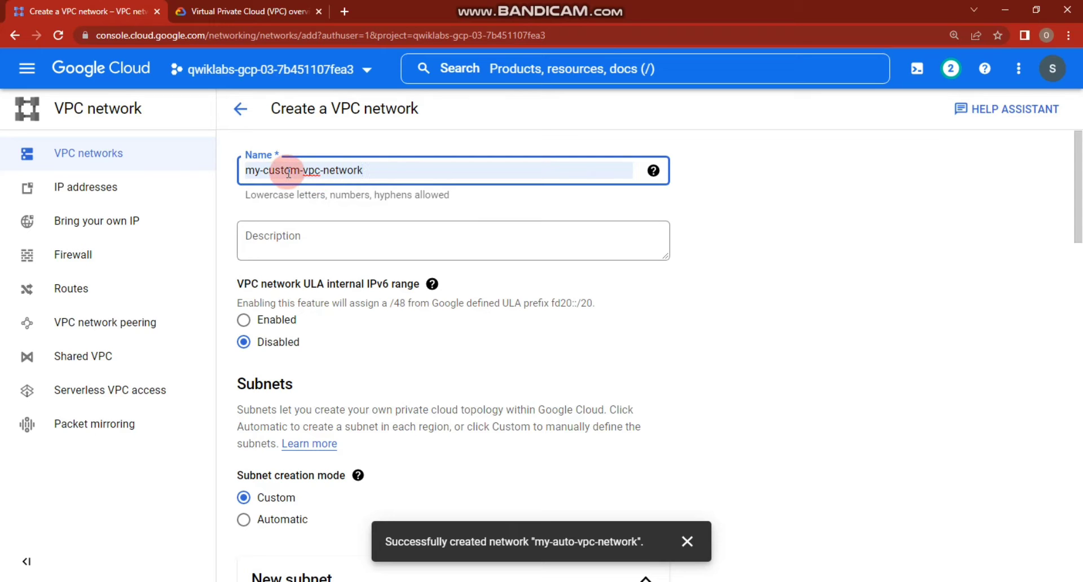
# Step: Keep the custom subnet creation mode and name the new subnet my-subnet
pyautogui.scroll(-1, 387, 240)
pyautogui.scroll(-2, 387, 241)
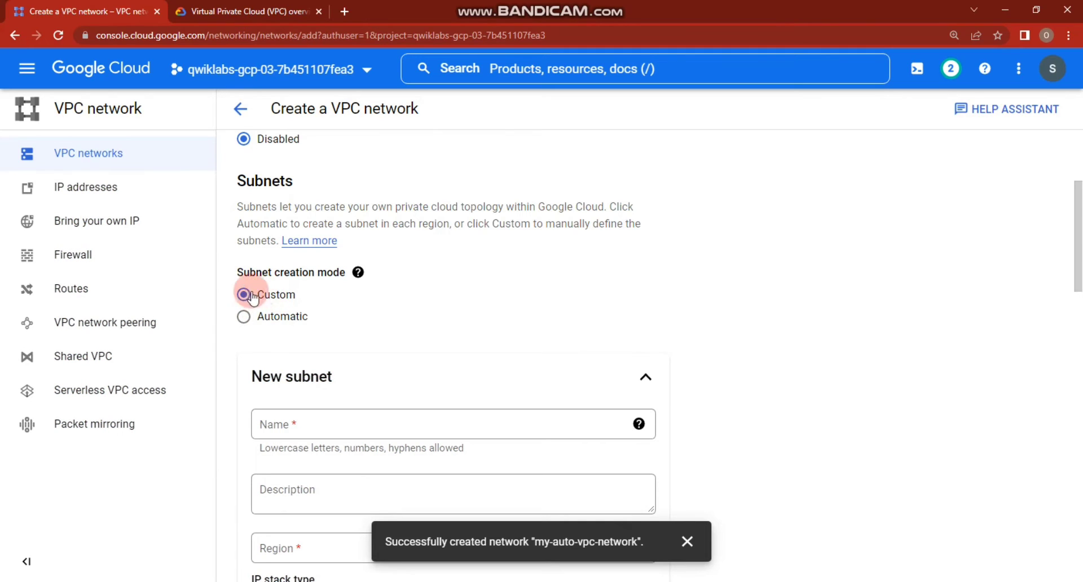
pyautogui.scroll(-2, 279, 314)
pyautogui.click(294, 286)
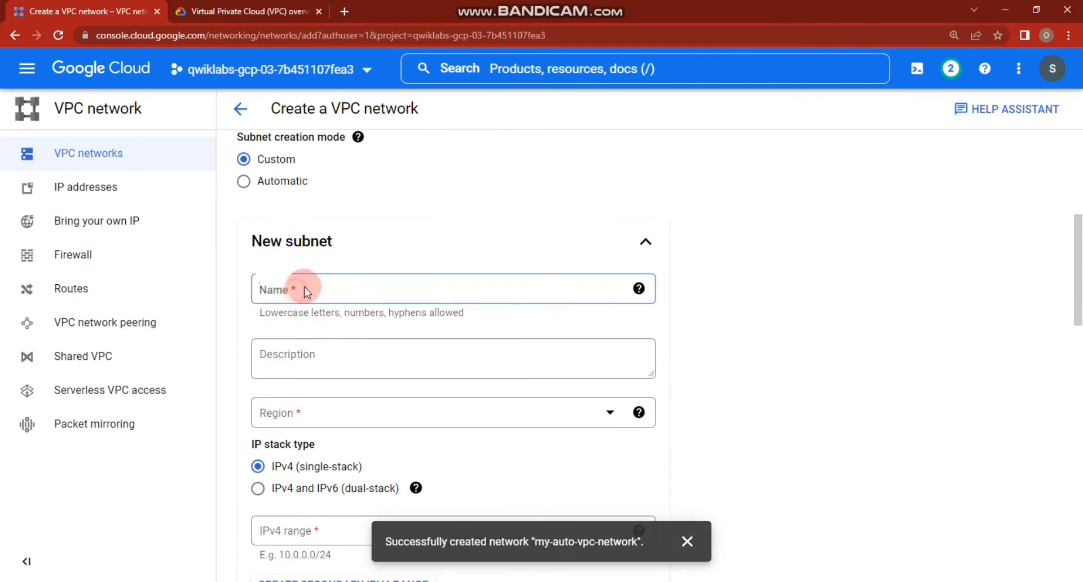
pyautogui.write('my-subnet')
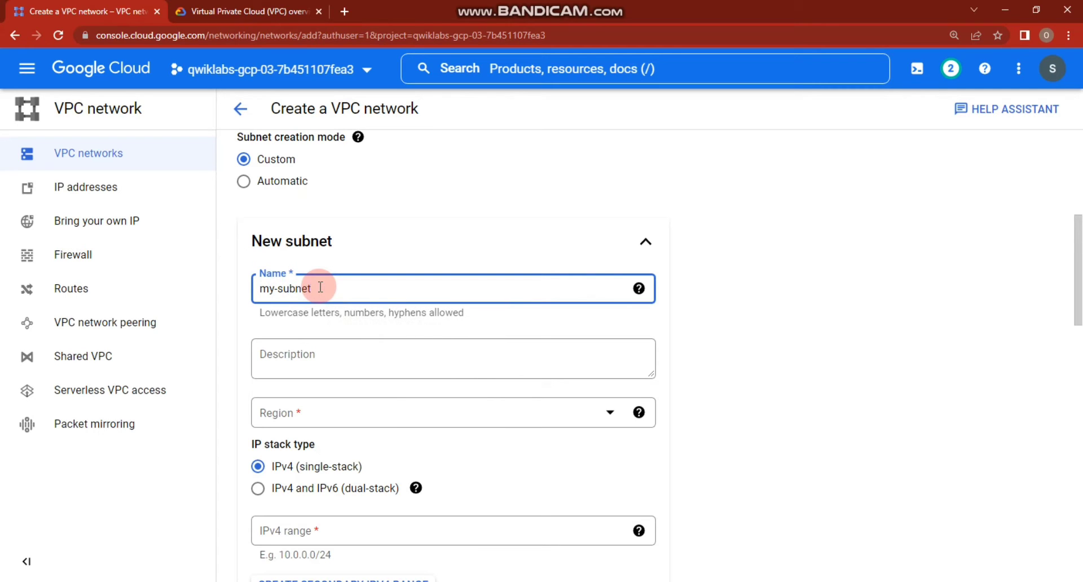
# Step: Set the region of my-subnet to us-central1
pyautogui.scroll(-3, 325, 289)
pyautogui.scroll(2, 334, 290)
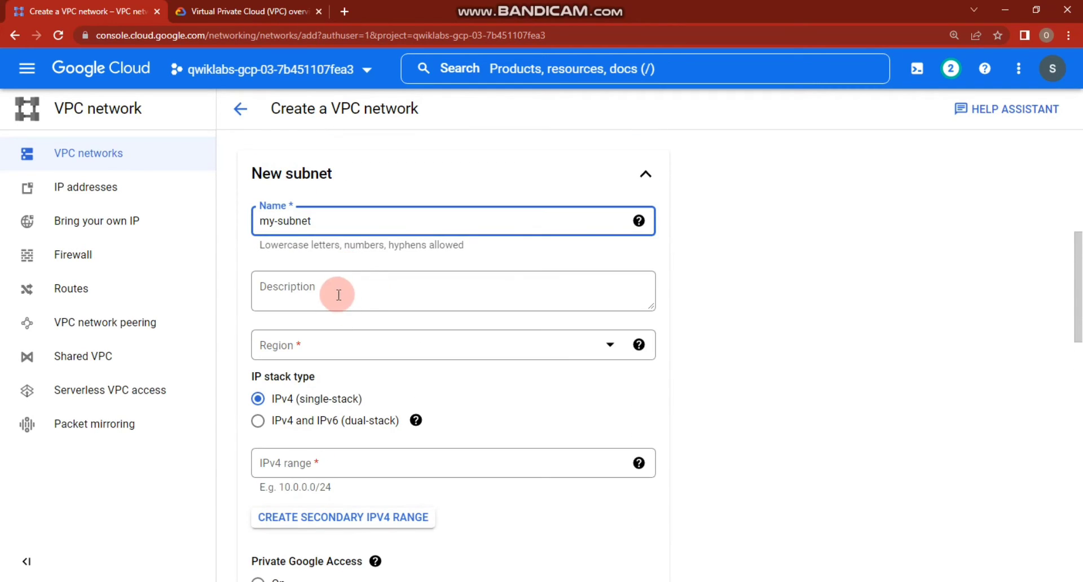
pyautogui.click(350, 345)
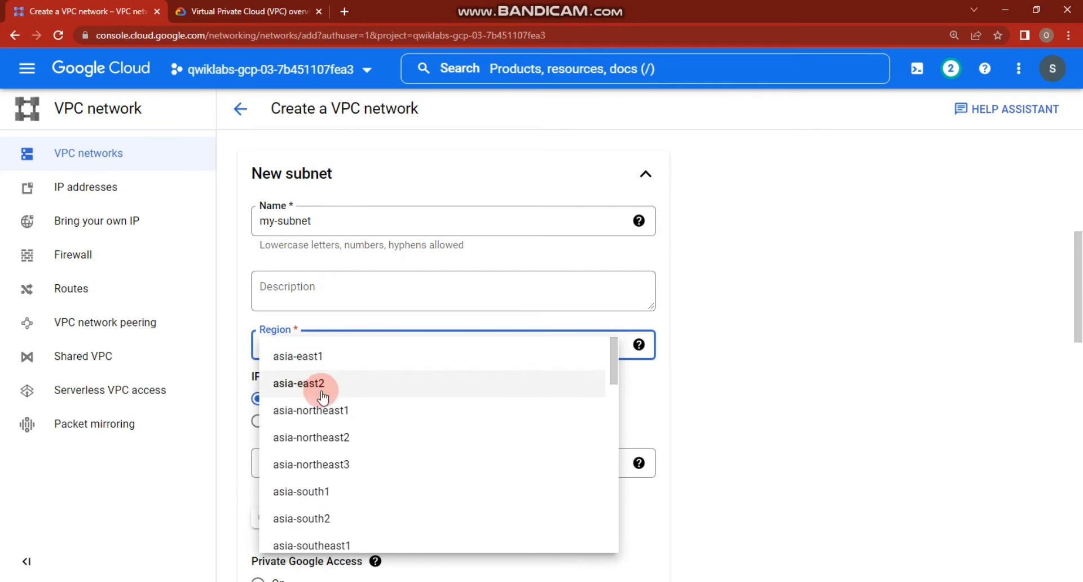
pyautogui.scroll(-5, 361, 429)
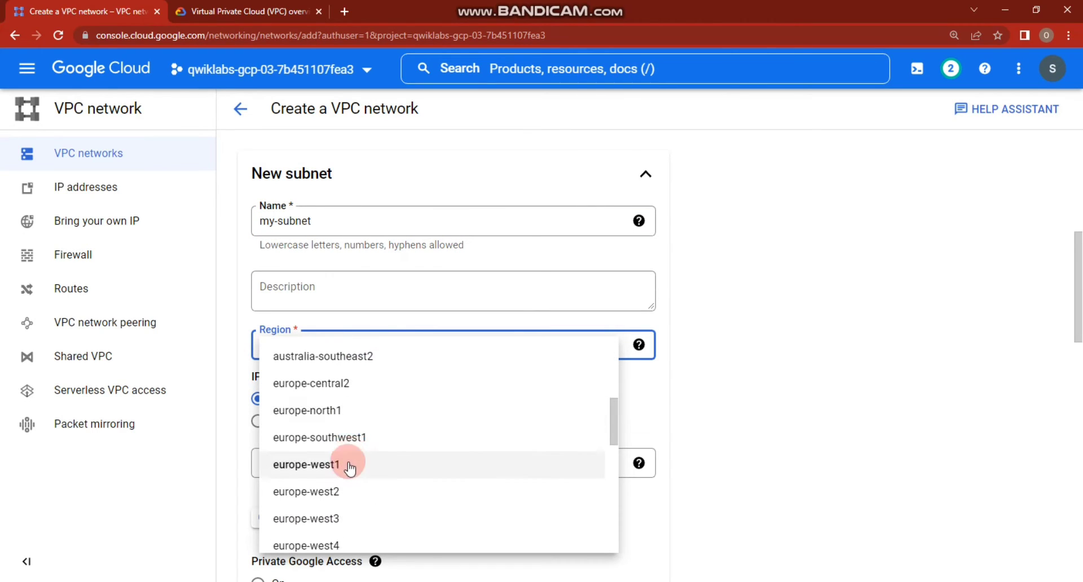
pyautogui.scroll(-6, 350, 467)
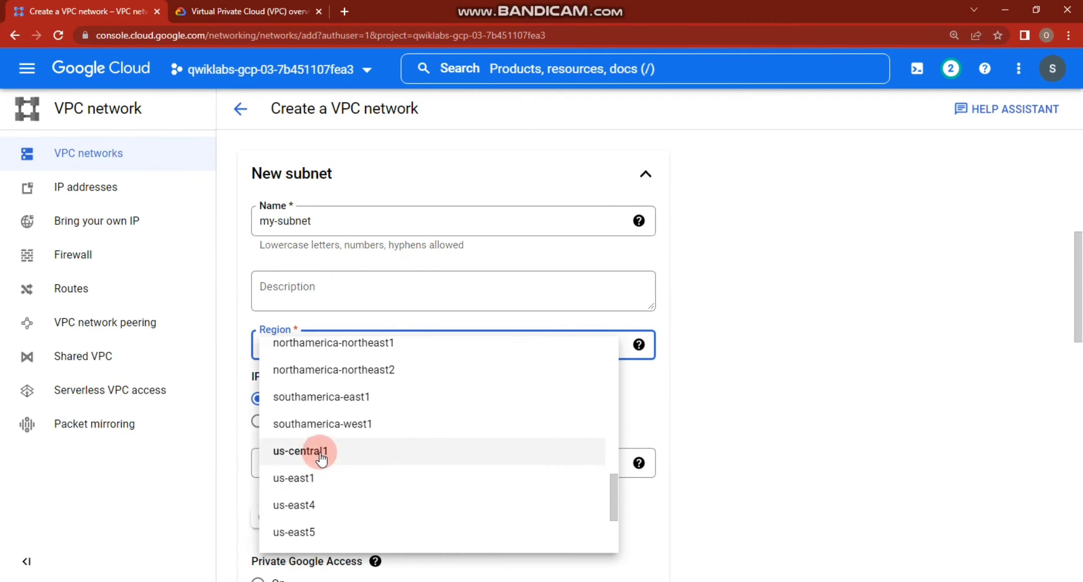
pyautogui.click(321, 458)
# Step: Give my-subnet the IPv4 range 10.130.0.0/20 and finish the subnet definition with the remaining options at their defaults
pyautogui.scroll(-1, 338, 423)
pyautogui.click(343, 400)
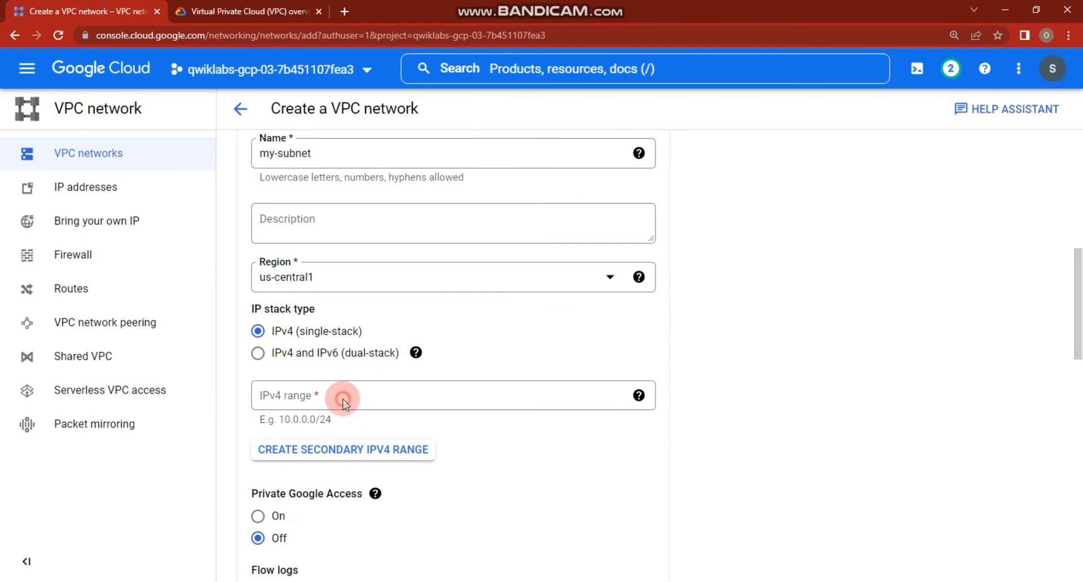
pyautogui.write('10.130.0.0/20')
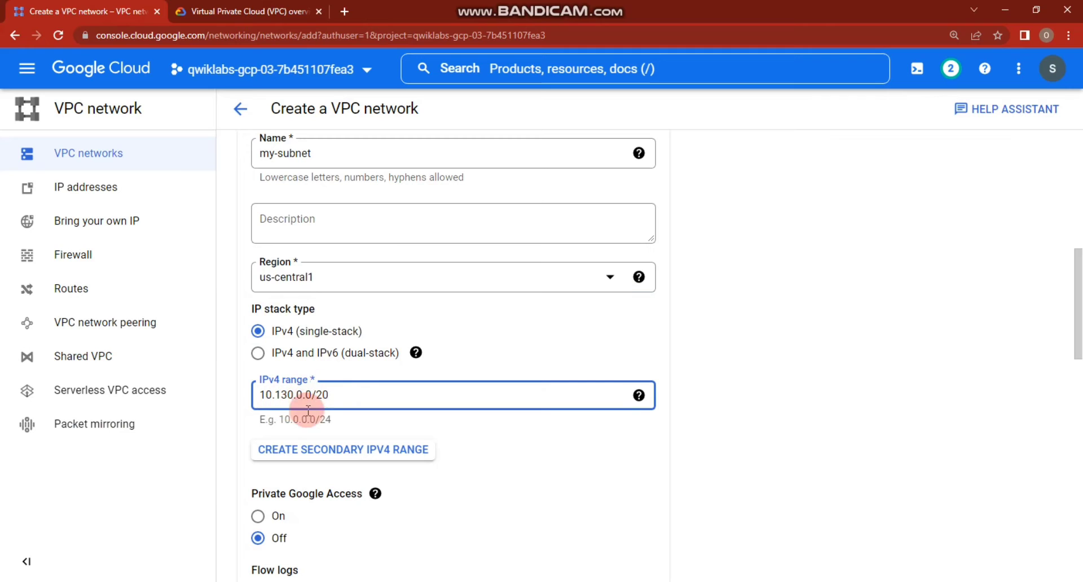
pyautogui.click(398, 423)
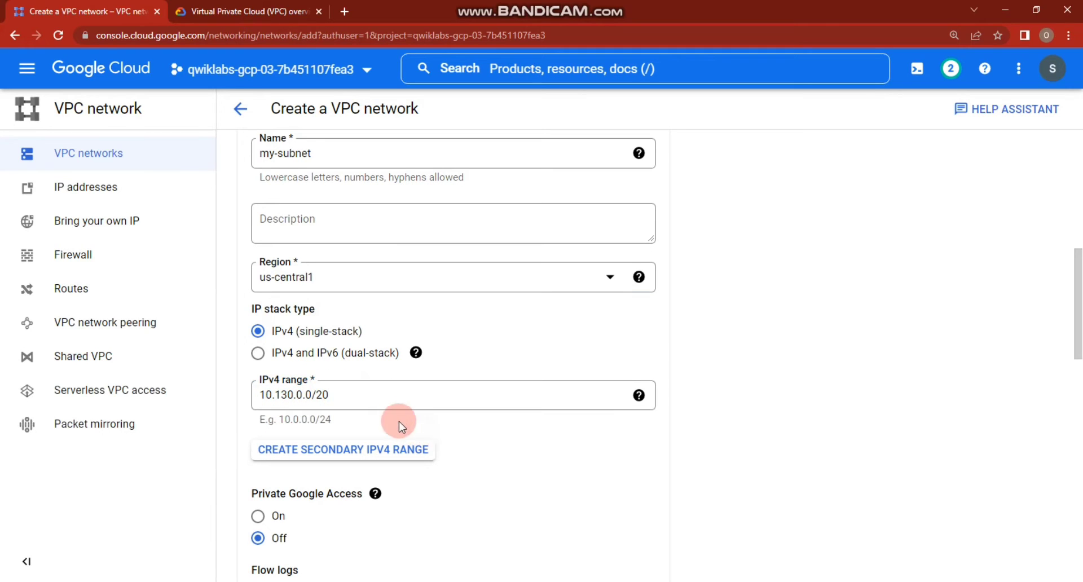
pyautogui.scroll(-2, 397, 423)
pyautogui.scroll(-2, 417, 361)
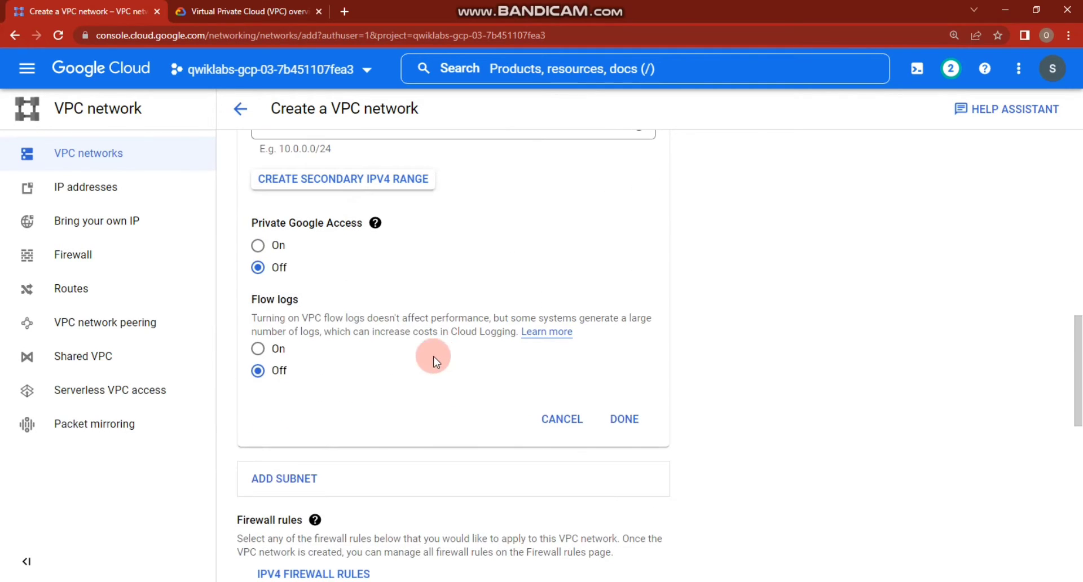
pyautogui.click(624, 418)
# Step: Apply all selectable IPv4 firewall rules to my-custom-vpc-network and create the network
pyautogui.scroll(-3, 542, 430)
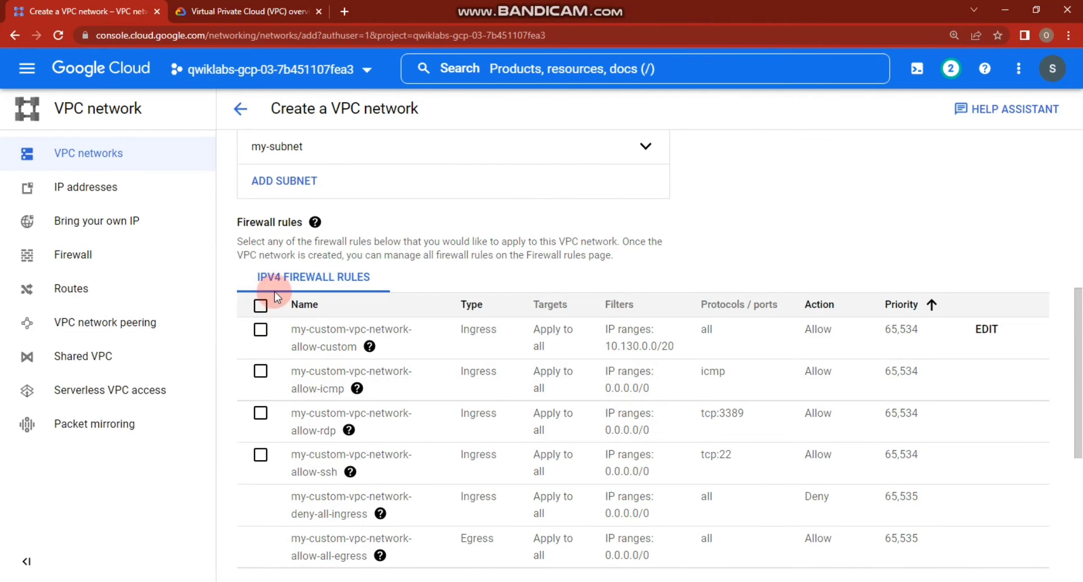
pyautogui.click(259, 307)
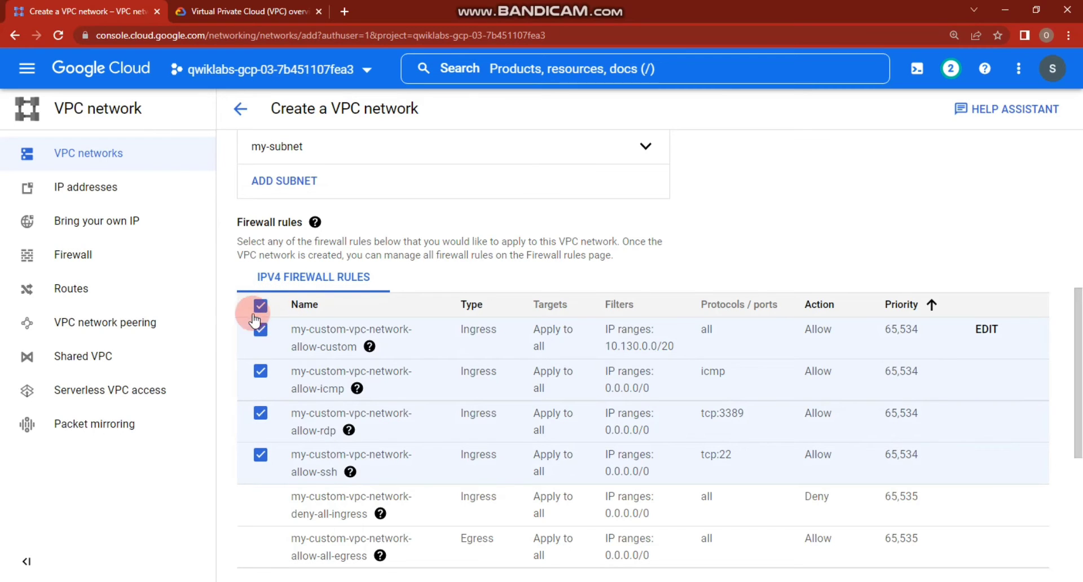
pyautogui.scroll(-6, 255, 321)
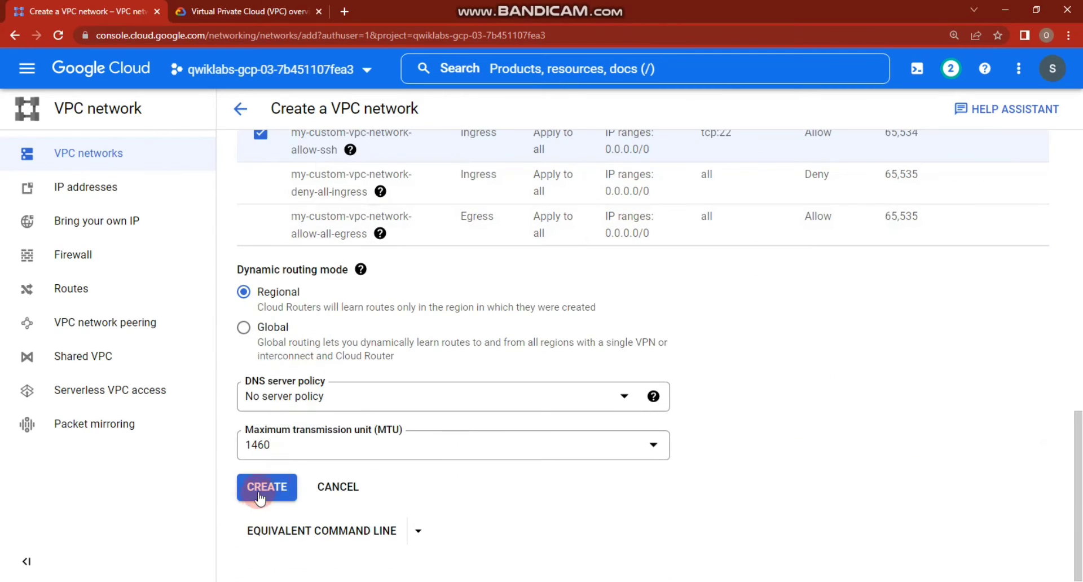
pyautogui.click(261, 500)
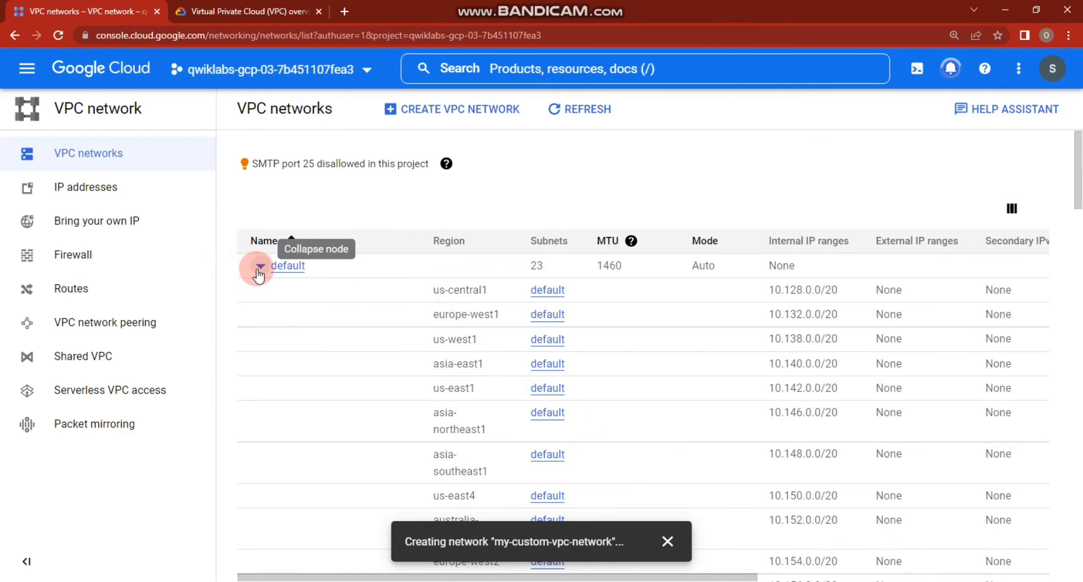
# Step: Refresh the VPC networks list and collapse the subnet lists to check the entry for my-custom-vpc-network
pyautogui.click(259, 266)
pyautogui.click(259, 291)
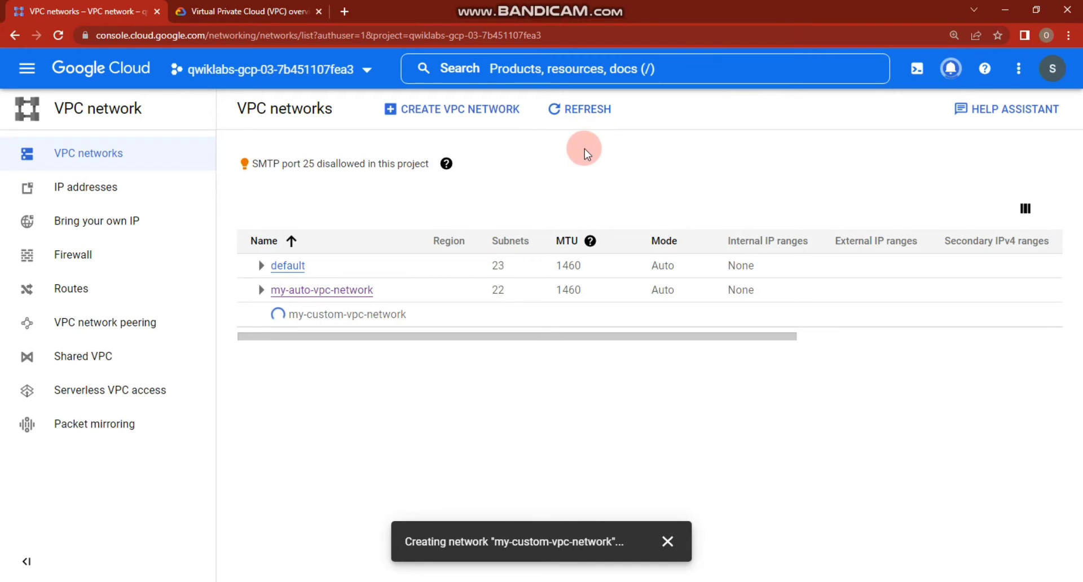
pyautogui.click(571, 110)
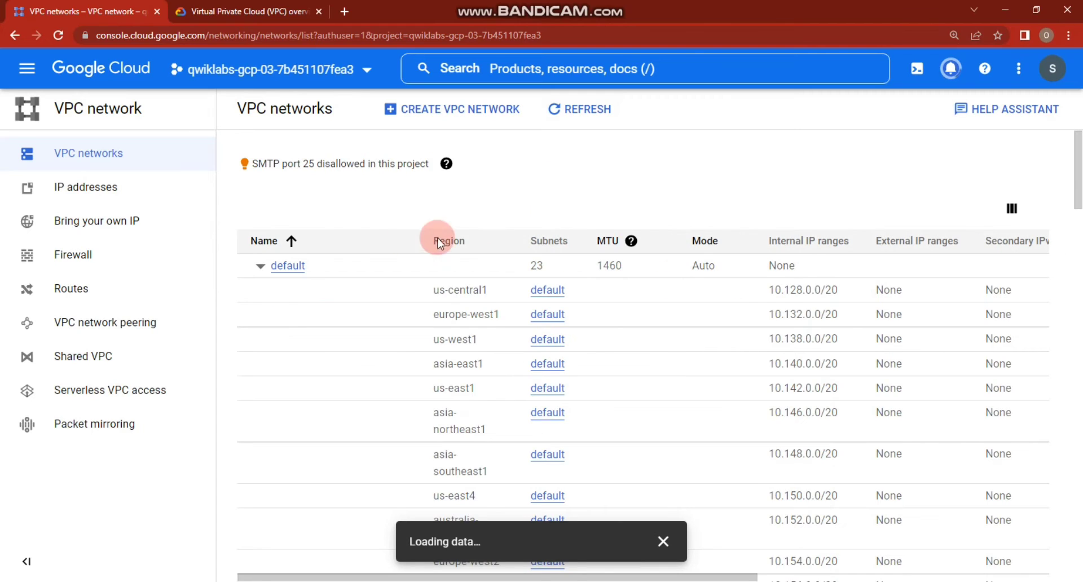
pyautogui.click(260, 267)
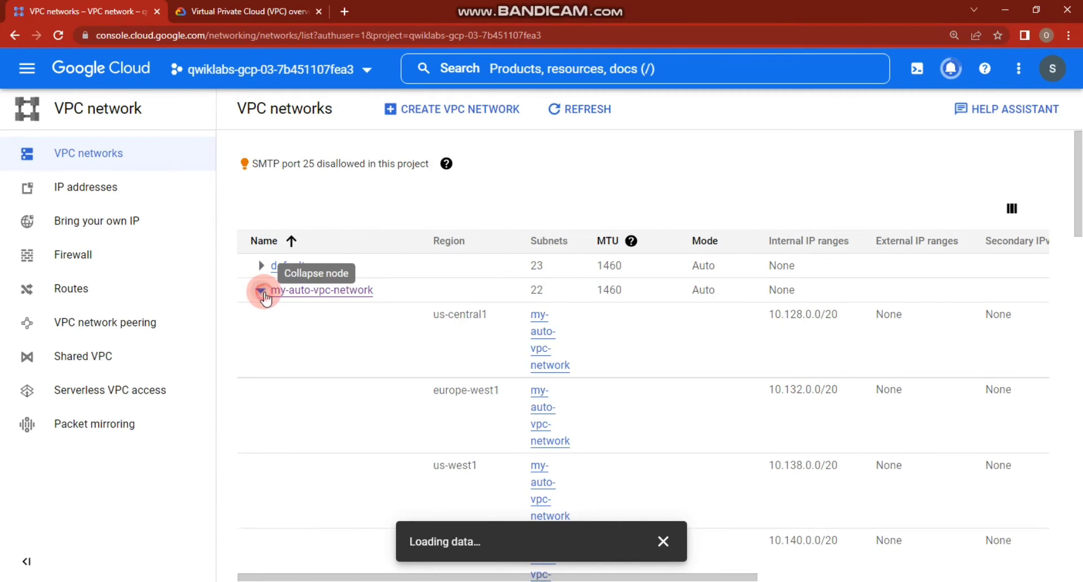
pyautogui.click(262, 292)
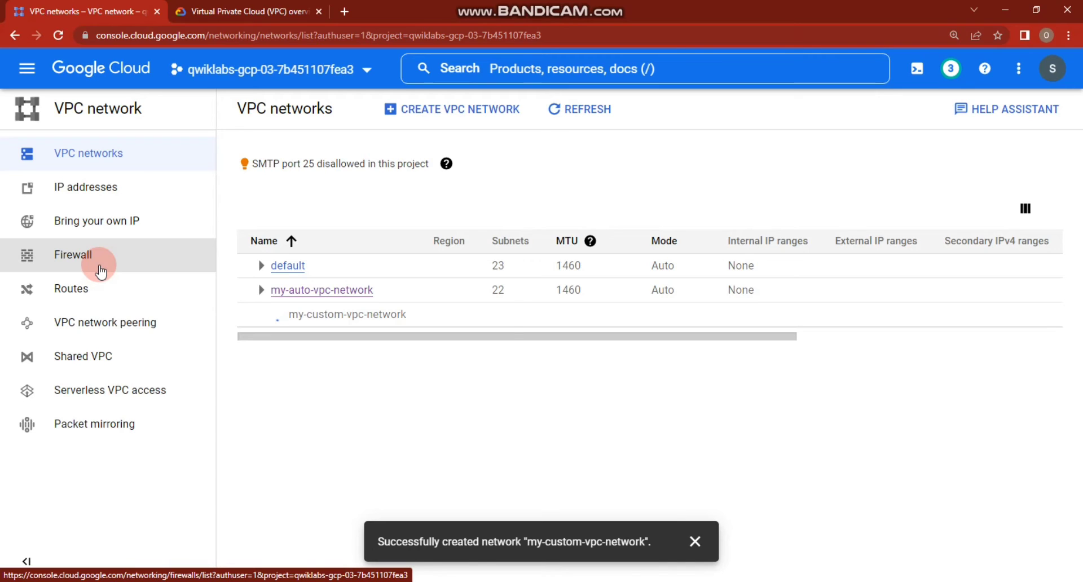
pyautogui.click(260, 265)
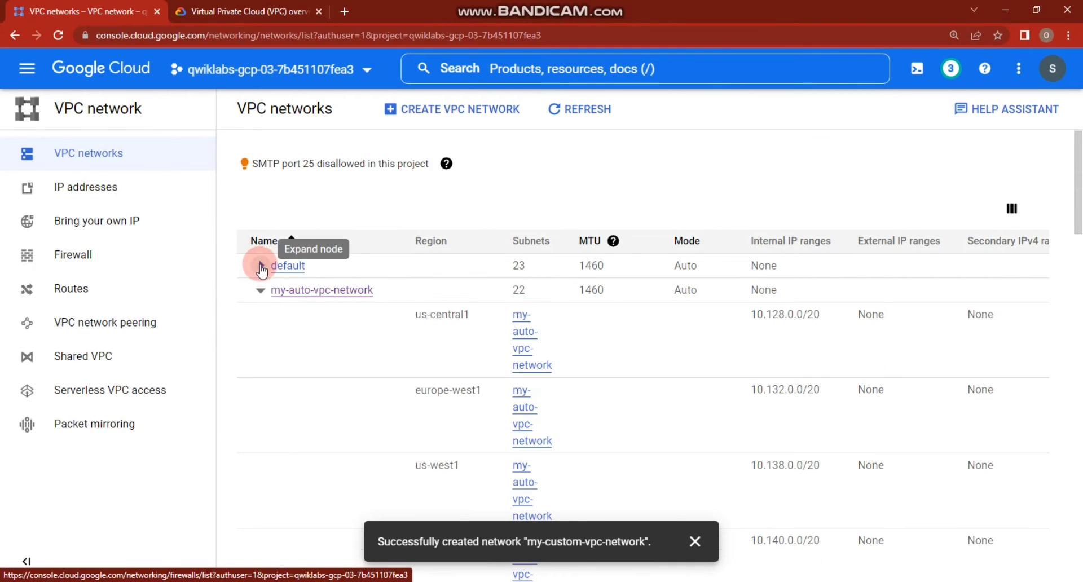
pyautogui.click(264, 292)
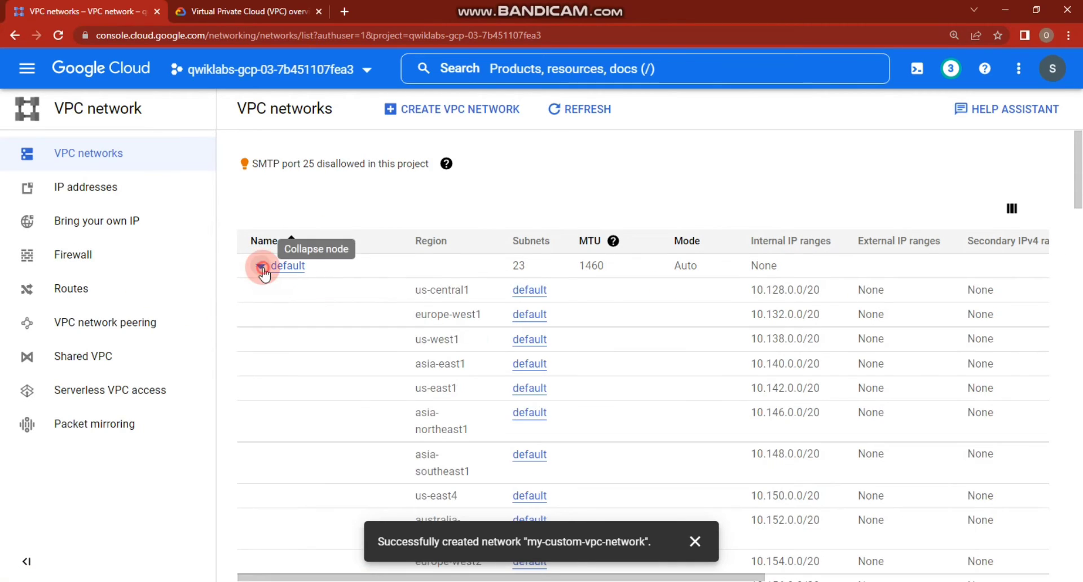
pyautogui.click(261, 265)
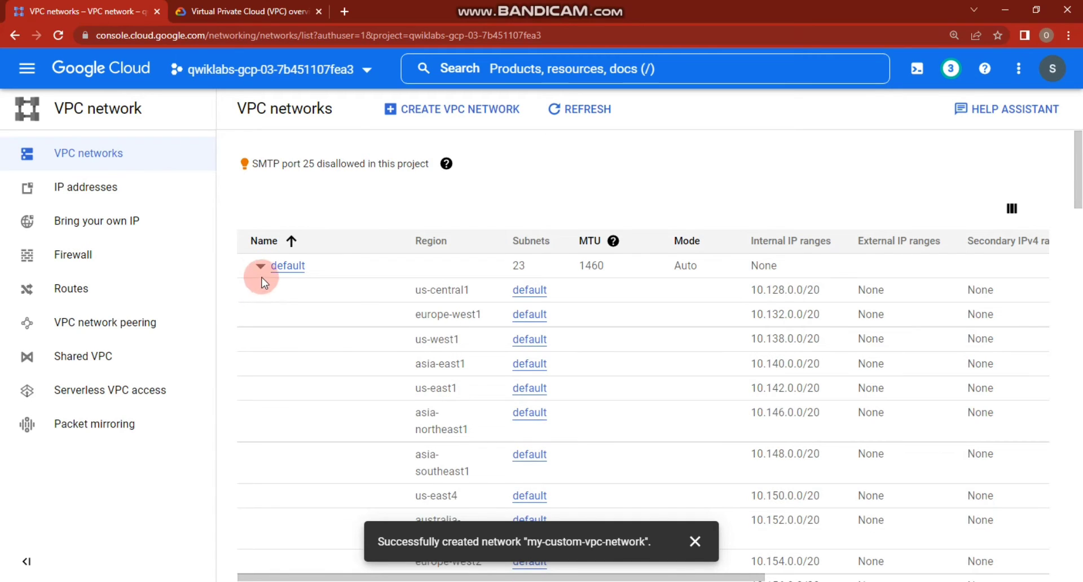
pyautogui.click(261, 267)
pyautogui.click(259, 291)
pyautogui.click(261, 314)
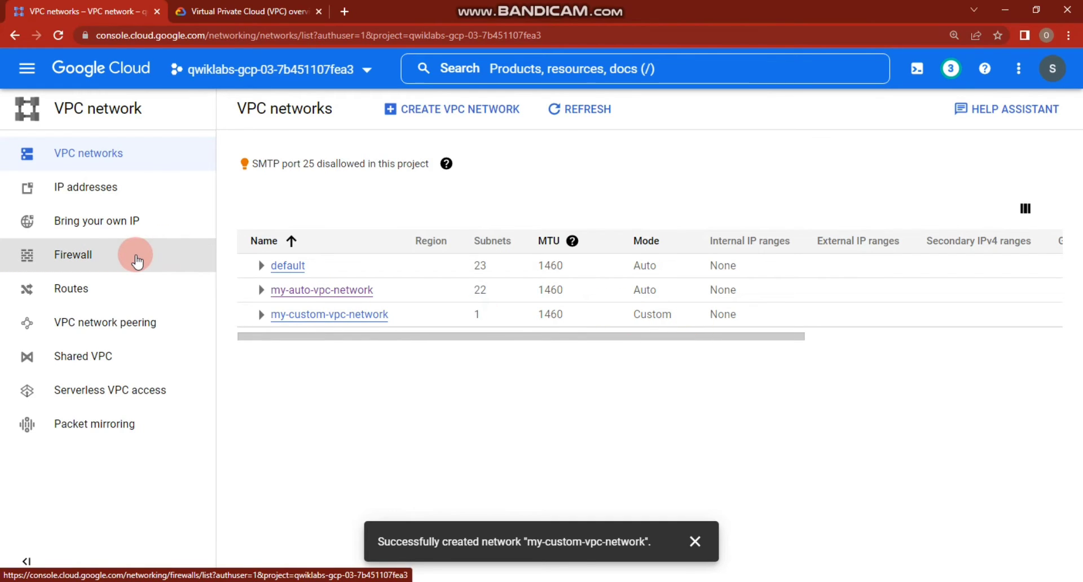
# Step: Start a new VPC firewall rule and name it my-firewall-rule
pyautogui.click(137, 260)
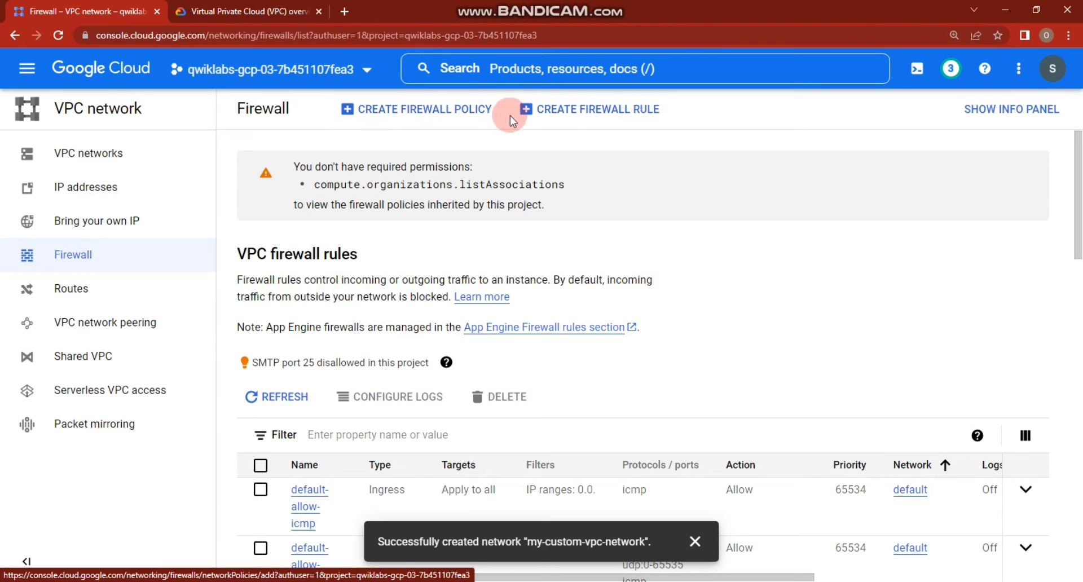
pyautogui.click(578, 113)
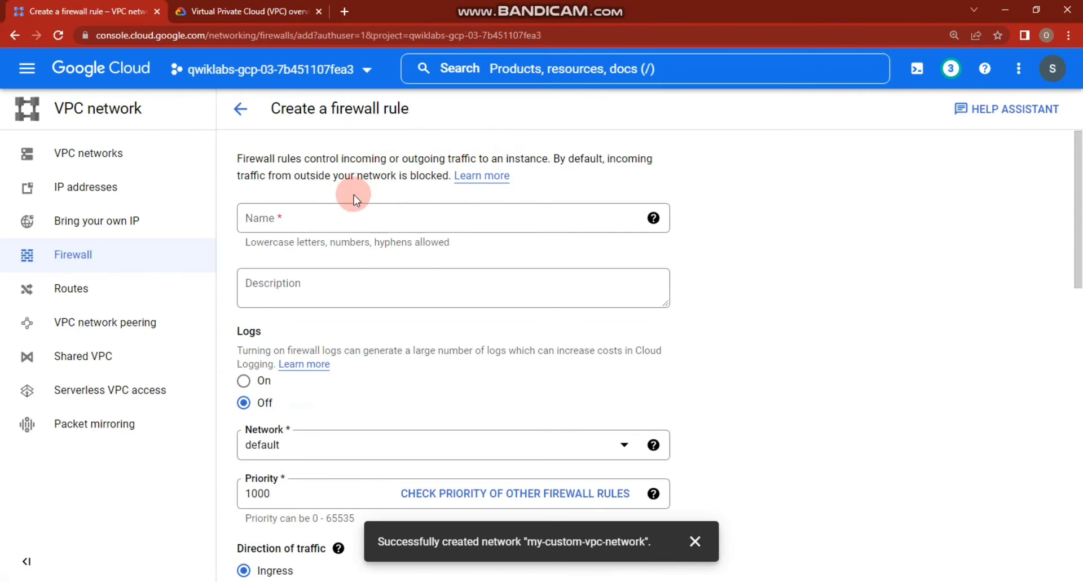
pyautogui.click(353, 213)
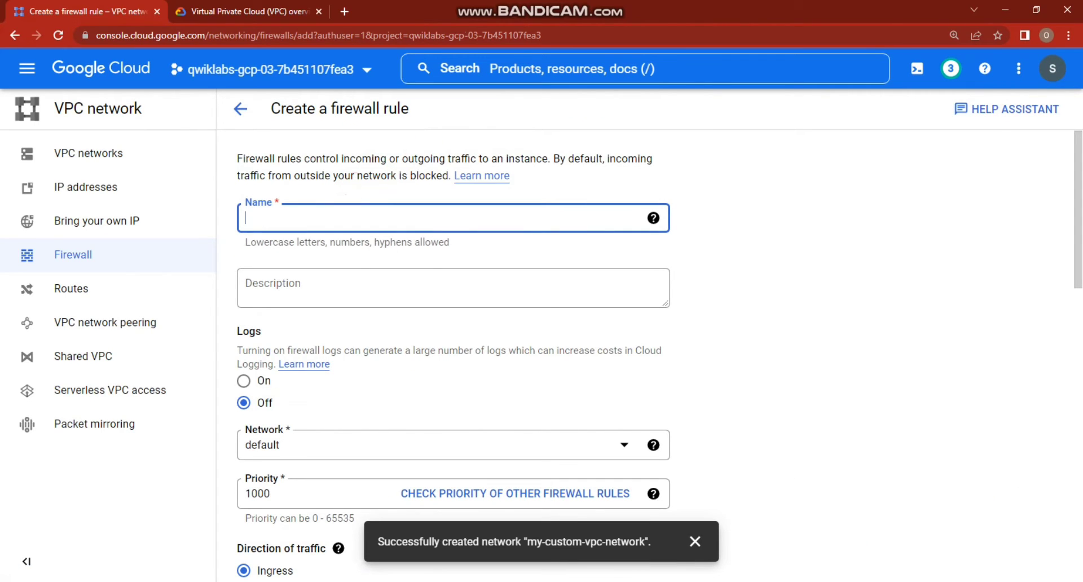
pyautogui.hotkey('alt', 'Tab')
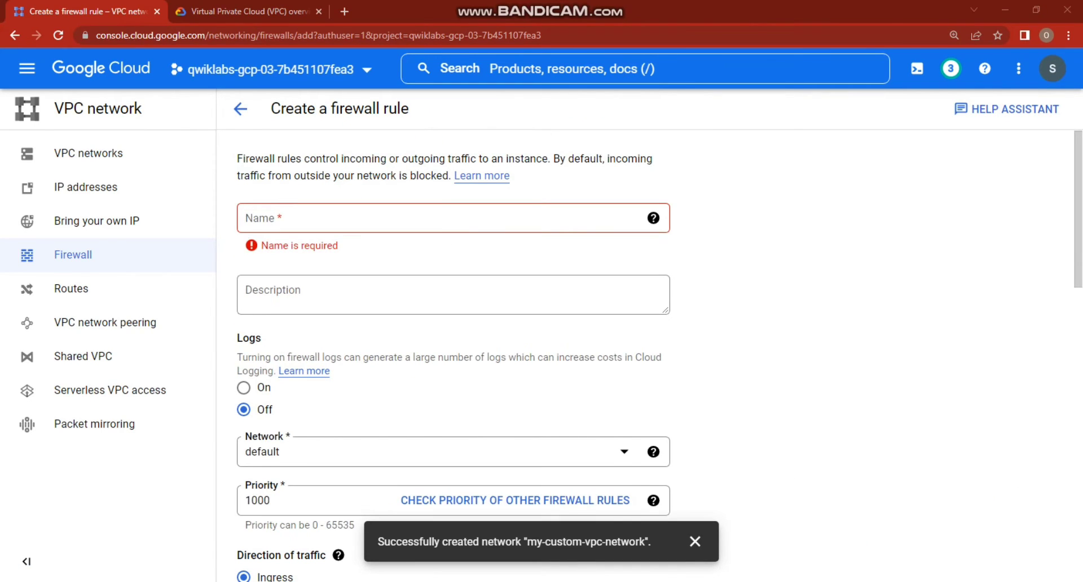
pyautogui.click(423, 218)
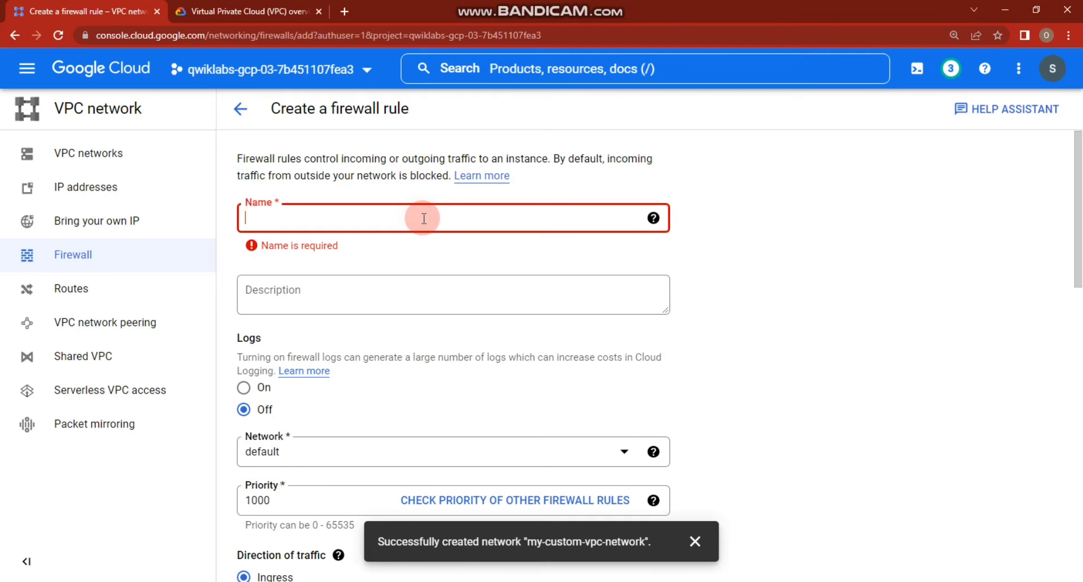
pyautogui.write('my-fir')
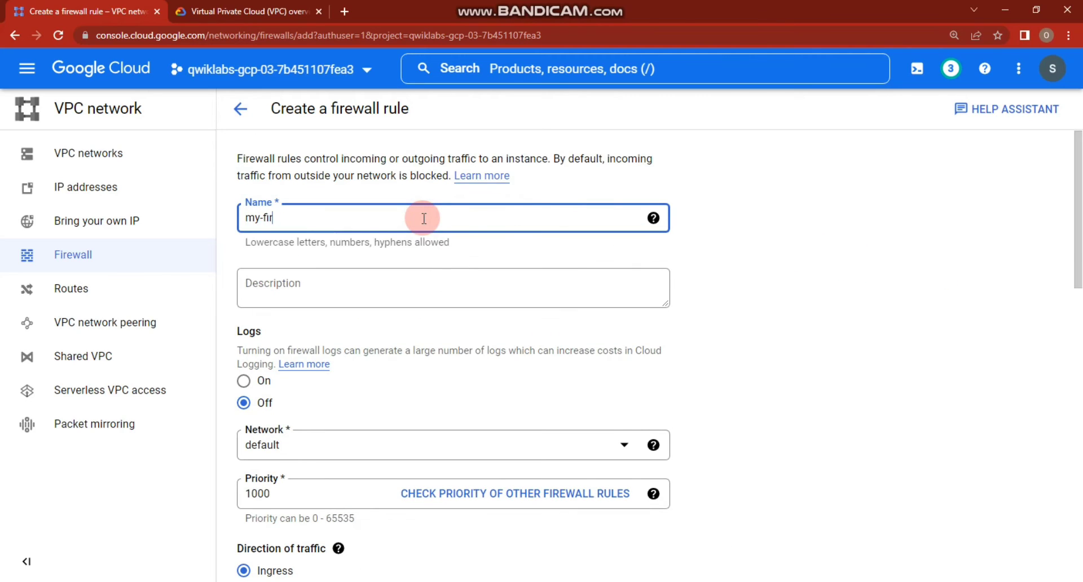
pyautogui.write('ewall-rule')
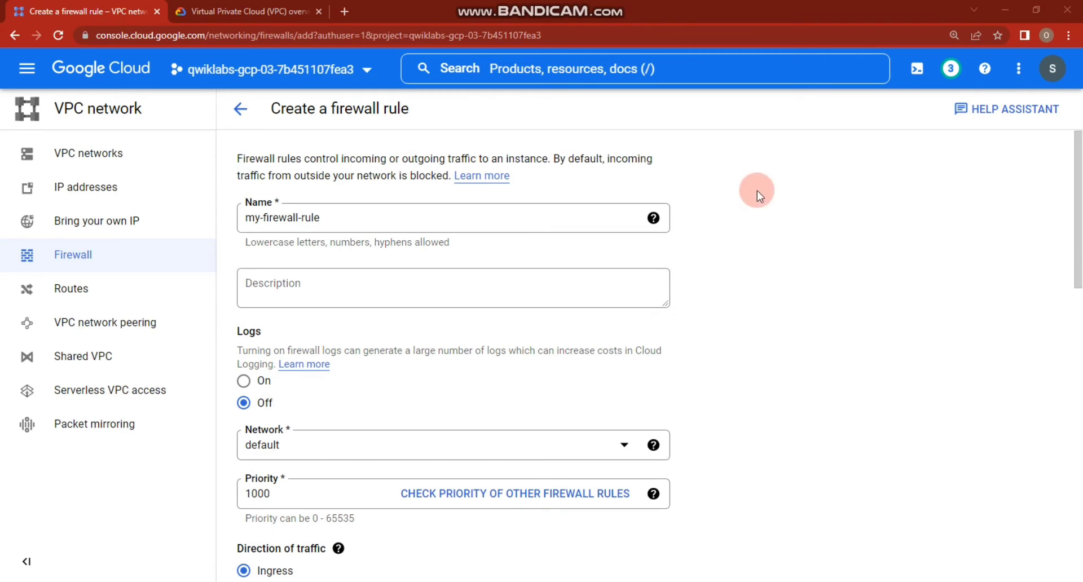
# Step: Rename the new firewall rule to firewall-allow-icmp-ssh-rdp
pyautogui.click(366, 210)
pyautogui.moveTo(328, 213); pyautogui.dragTo(331, 217)
pyautogui.click(358, 218)
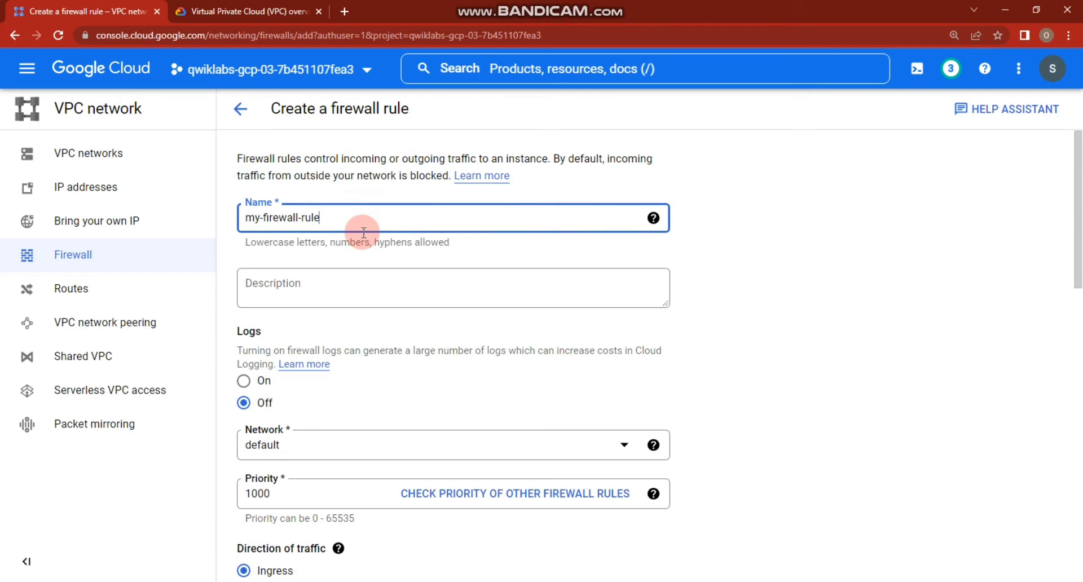
pyautogui.moveTo(373, 230); pyautogui.dragTo(269, 204)
pyautogui.write('allo')
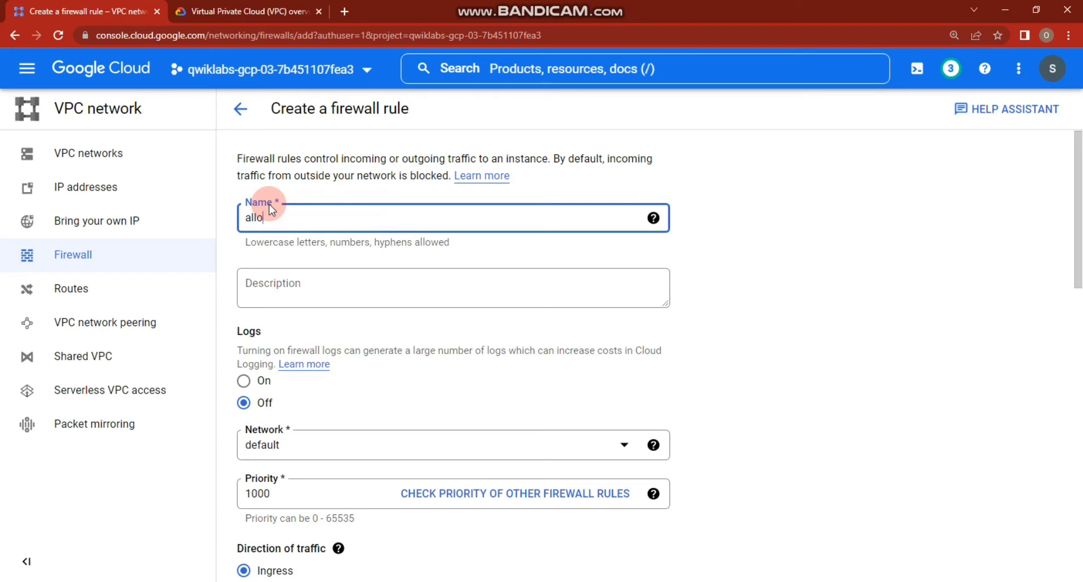
pyautogui.press('BackSpace')
pyautogui.press('BackSpace')
pyautogui.write('f')
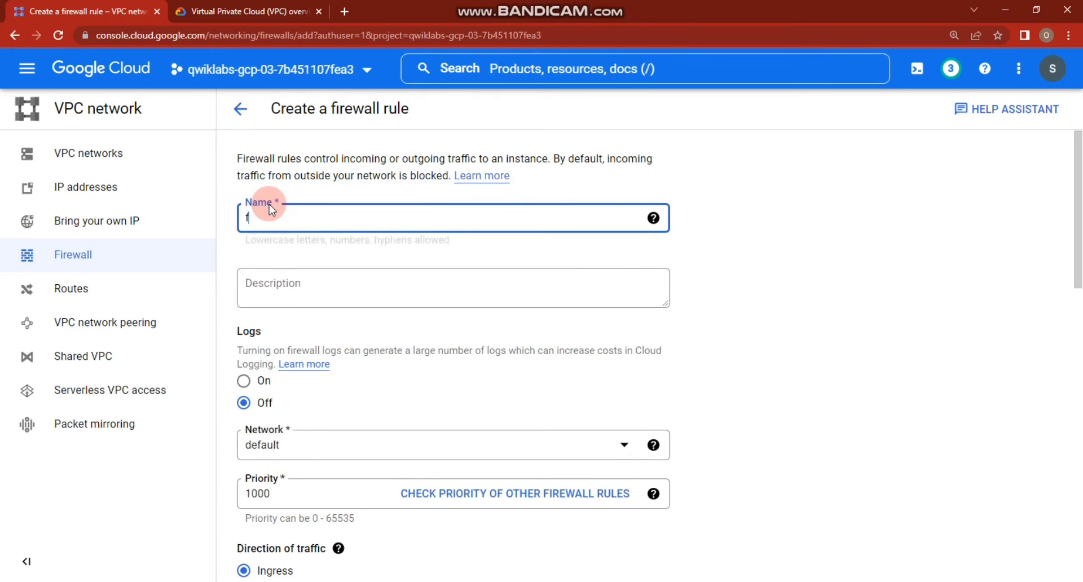
pyautogui.write('irewall')
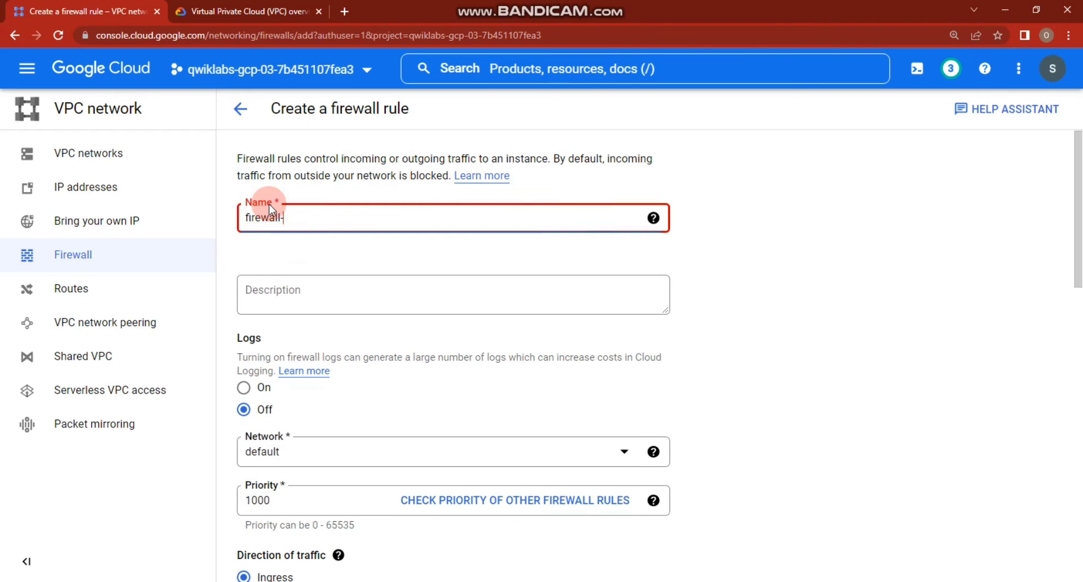
pyautogui.write('-ri')
pyautogui.press('BackSpace')
pyautogui.press('BackSpace')
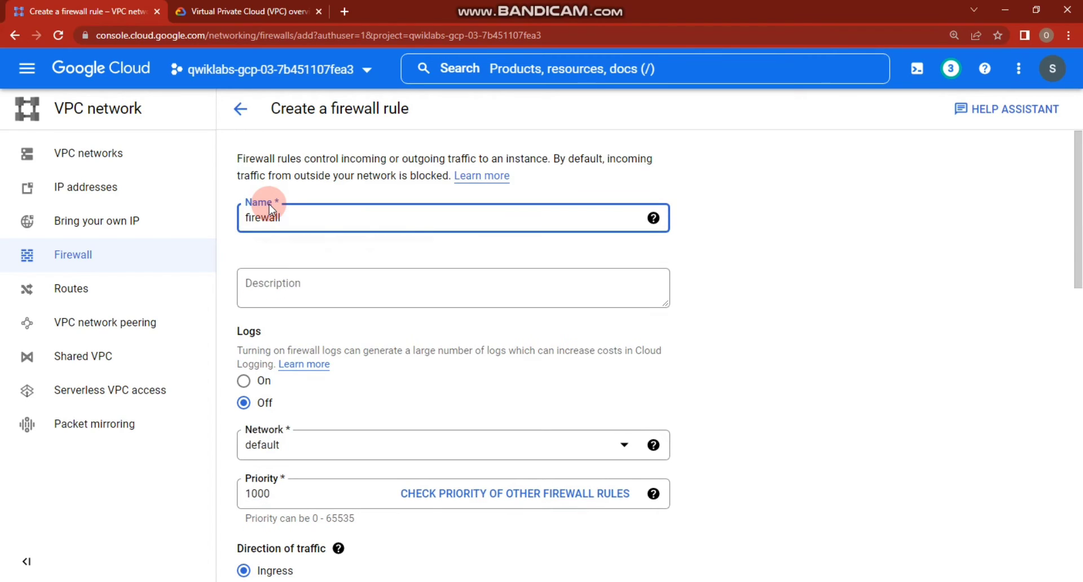
pyautogui.write('allow-')
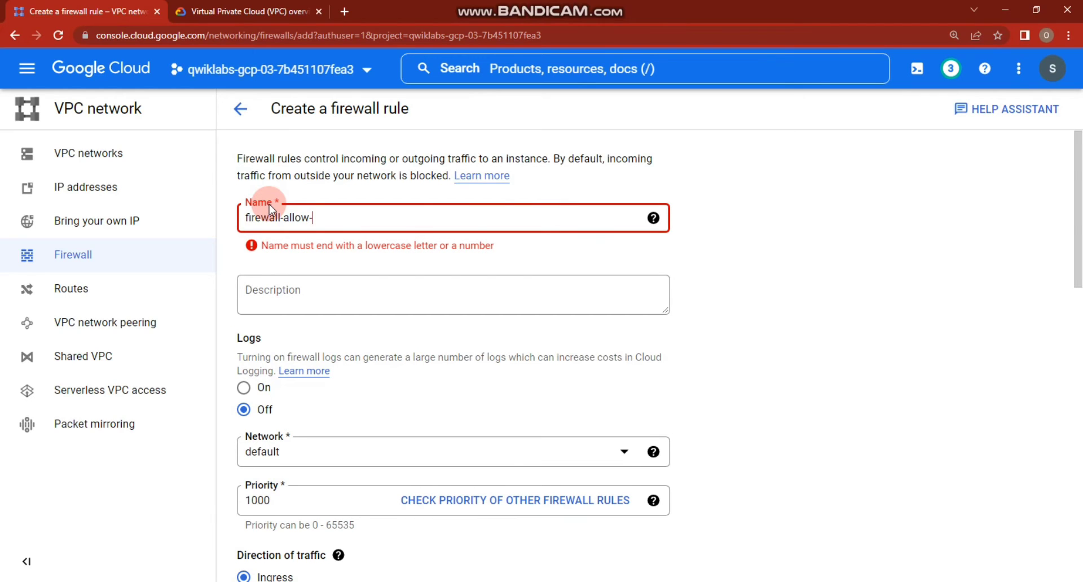
pyautogui.write('icmp-ssh')
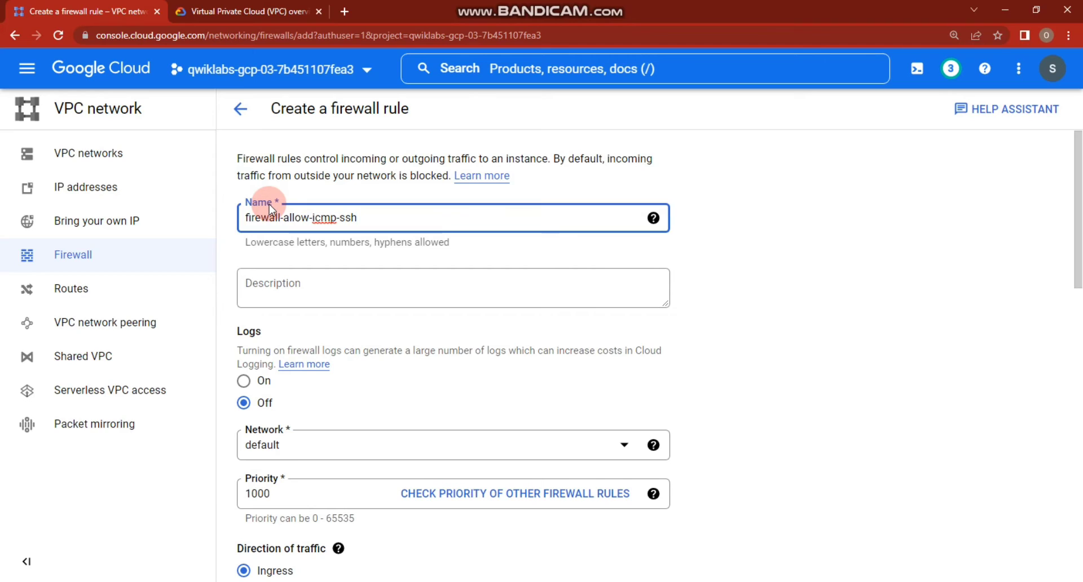
pyautogui.write('-rdp')
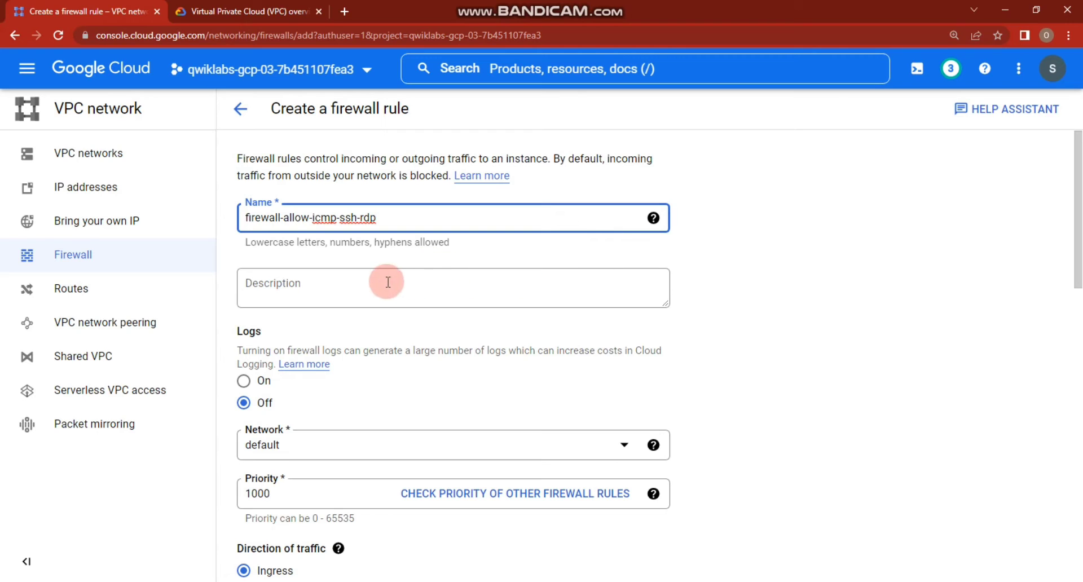
# Step: Assign the firewall rule to the network my-custom-vpc-network
pyautogui.scroll(-1, 338, 285)
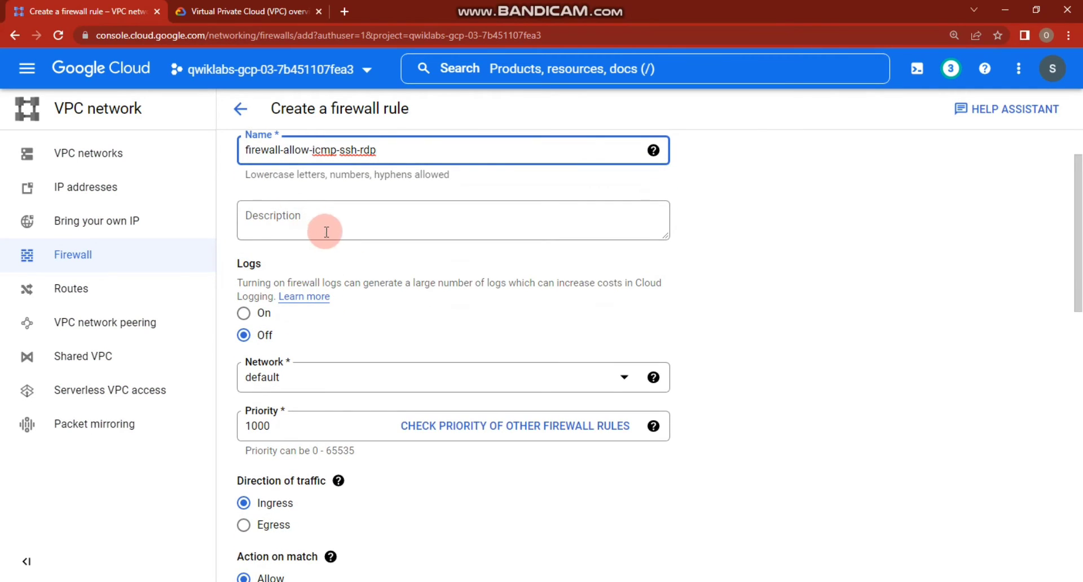
pyautogui.scroll(-1, 327, 243)
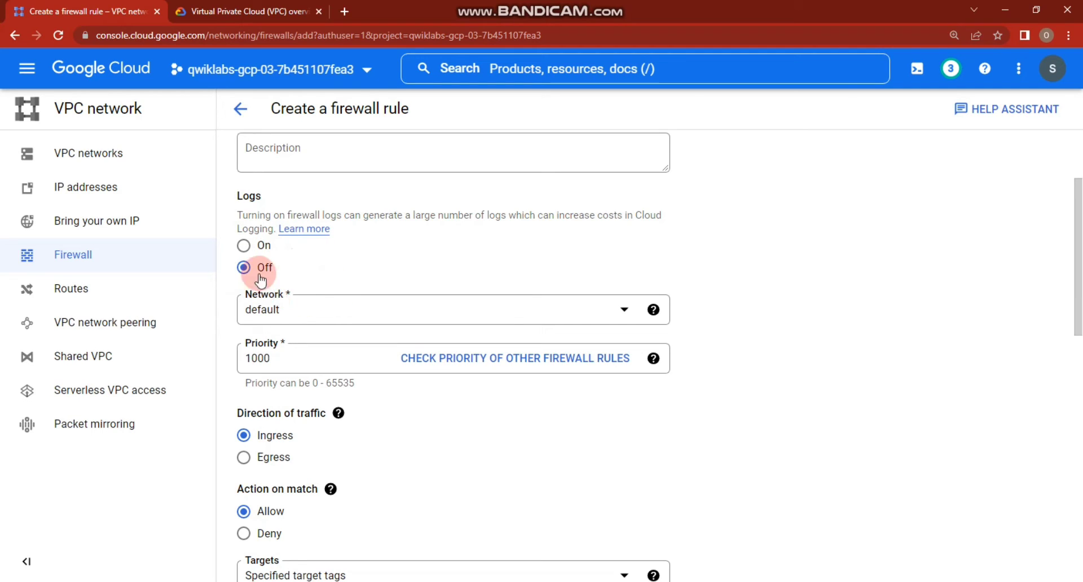
pyautogui.click(303, 302)
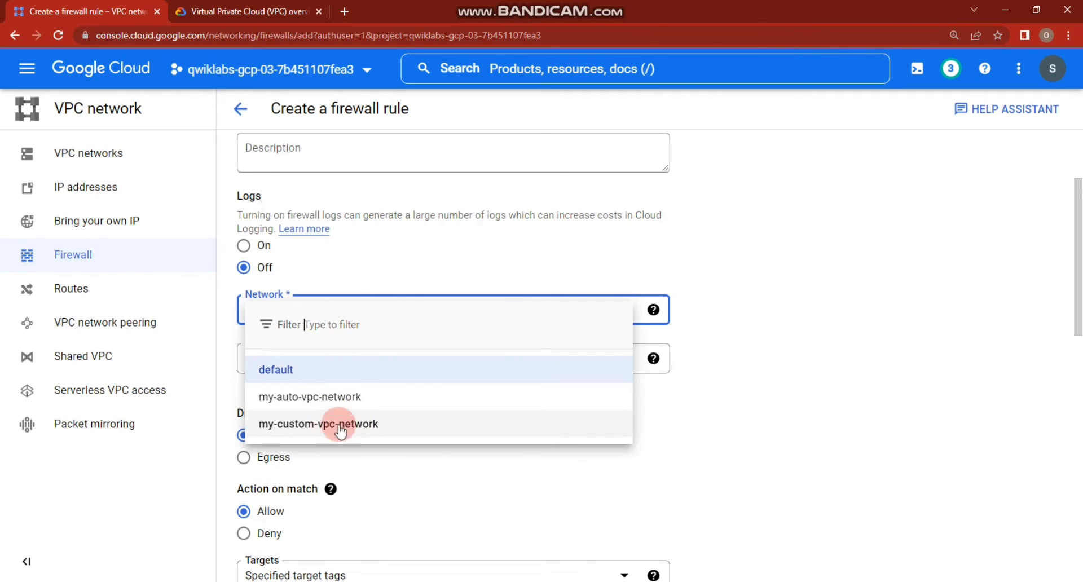
pyautogui.click(310, 424)
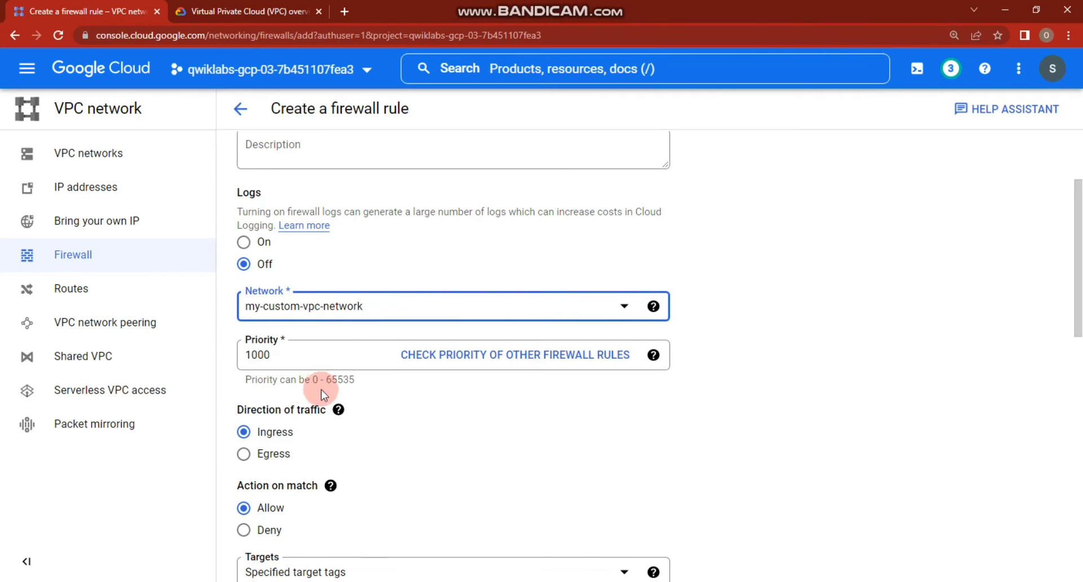
pyautogui.scroll(-1, 327, 385)
pyautogui.scroll(-1, 334, 381)
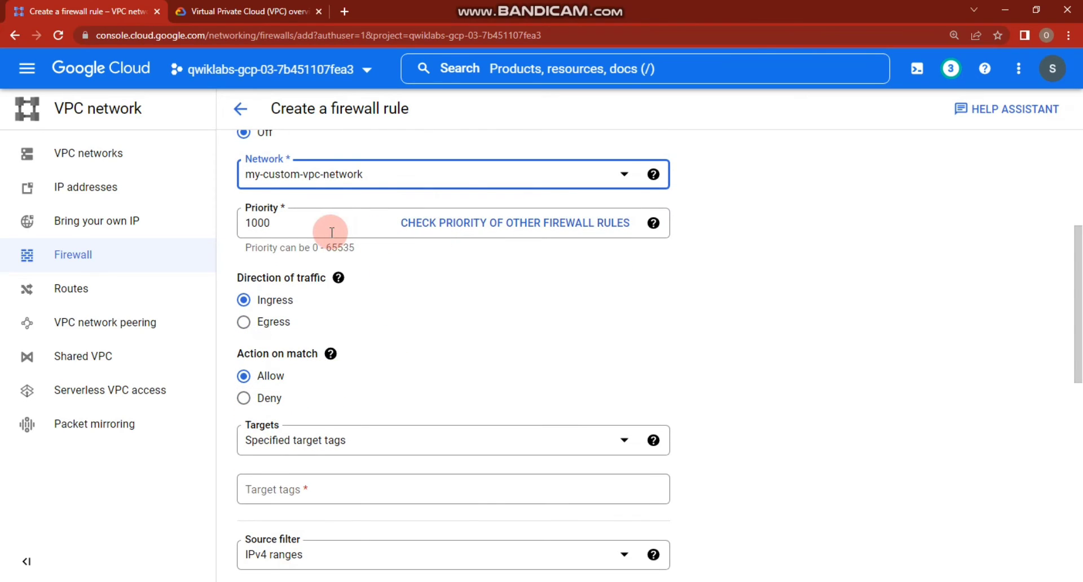
pyautogui.doubleClick(237, 224)
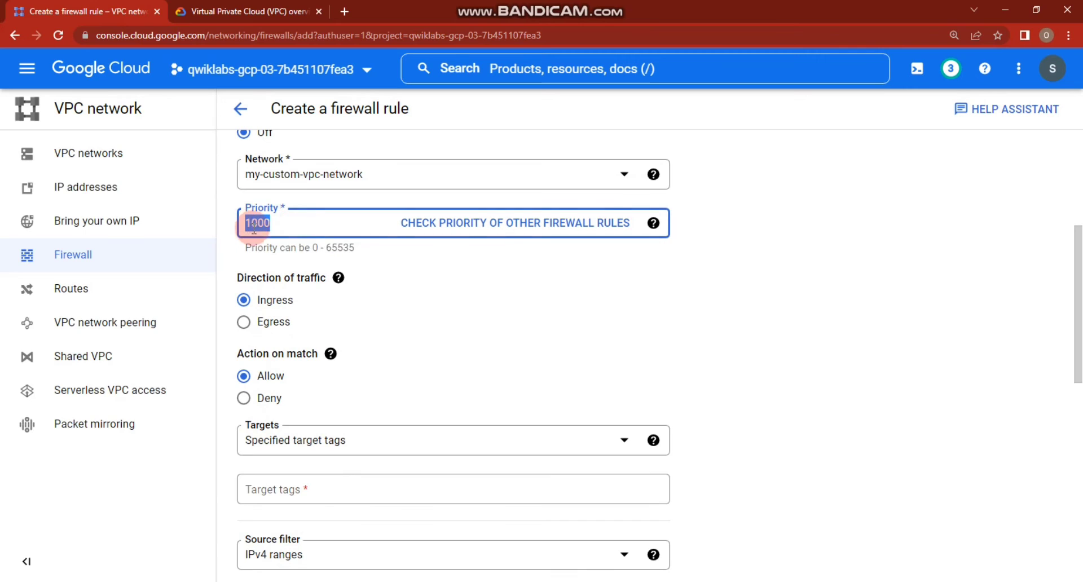
# Step: Set the firewall rule's targets to all instances in the network
pyautogui.scroll(-3, 389, 279)
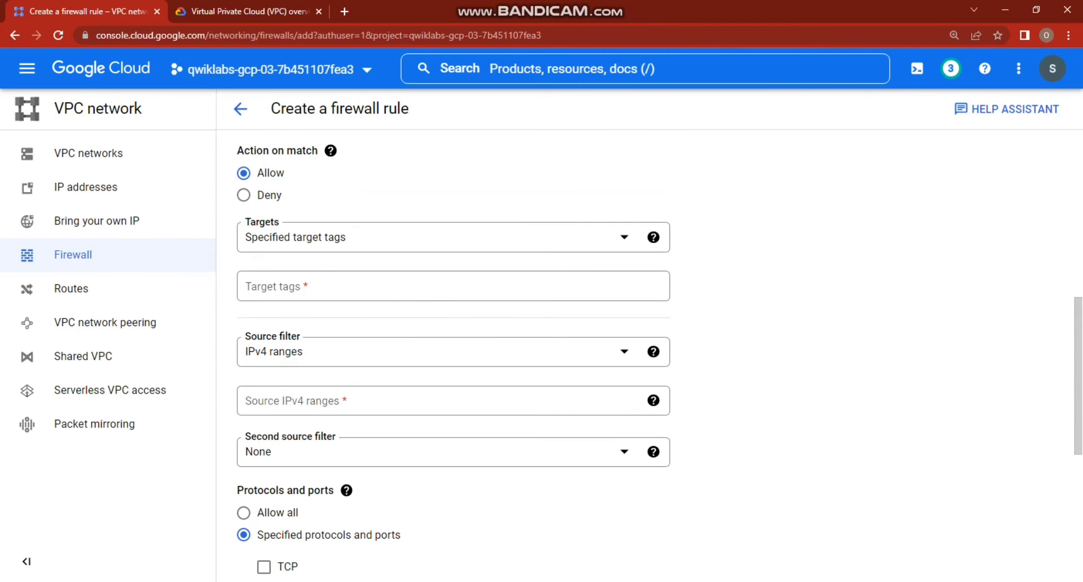
pyautogui.click(394, 284)
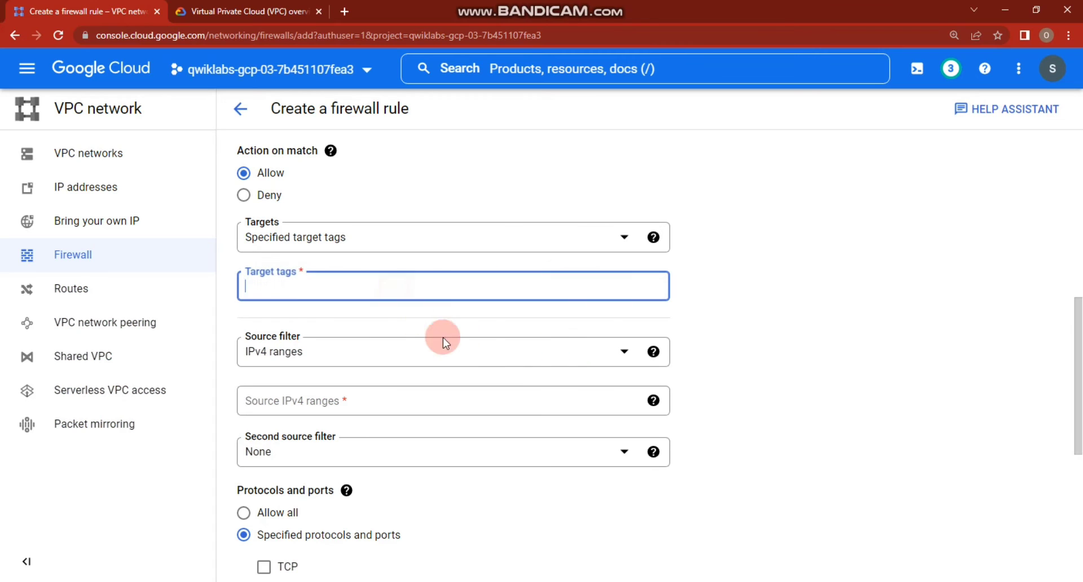
pyautogui.click(432, 243)
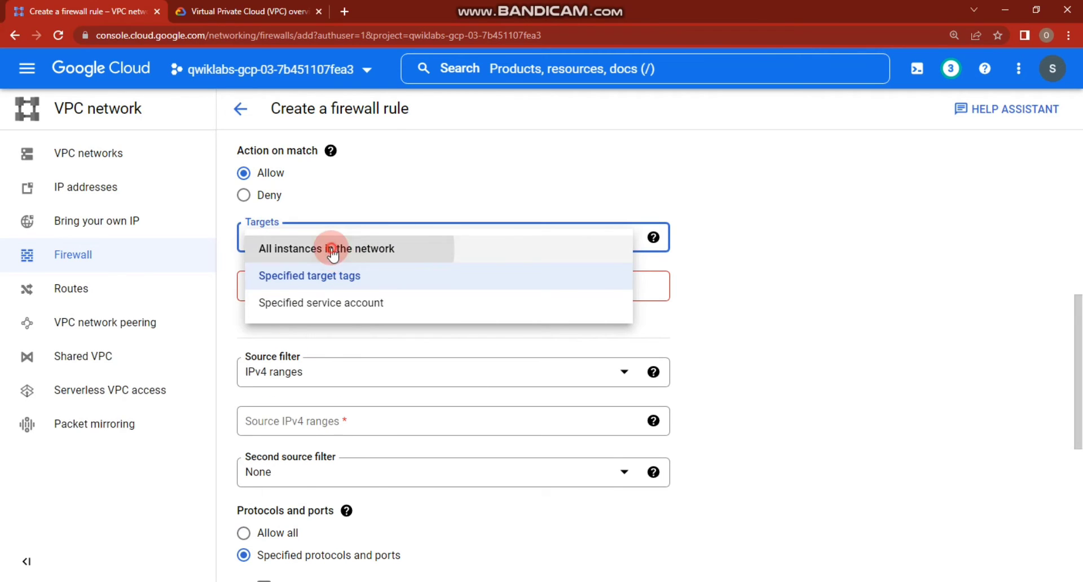
pyautogui.click(331, 248)
# Step: Enter 0.0.0.0/0 as the source IPv4 range of the firewall rule
pyautogui.scroll(-1, 338, 288)
pyautogui.click(353, 286)
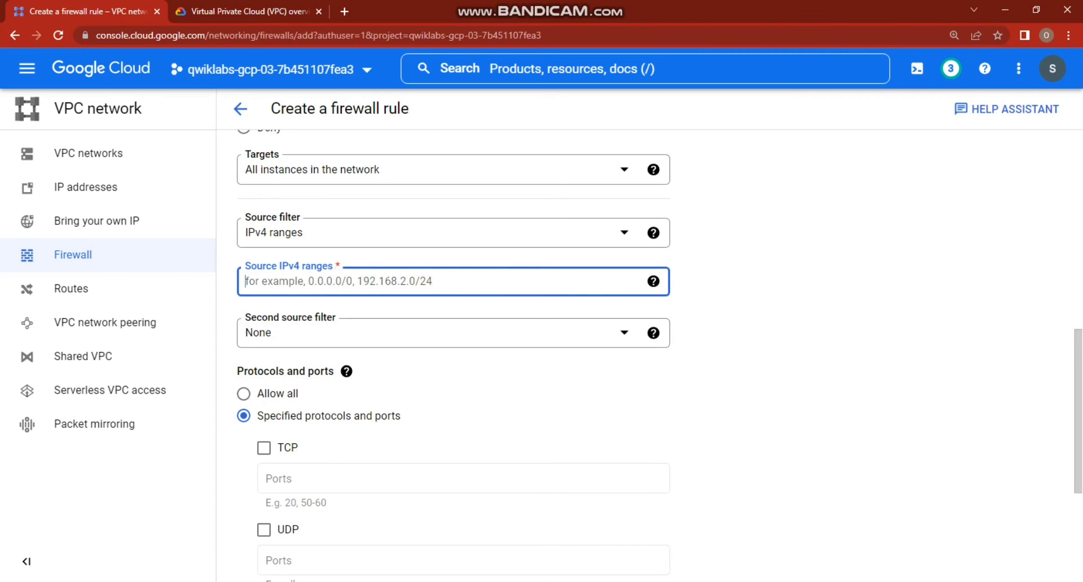
pyautogui.click(544, 343)
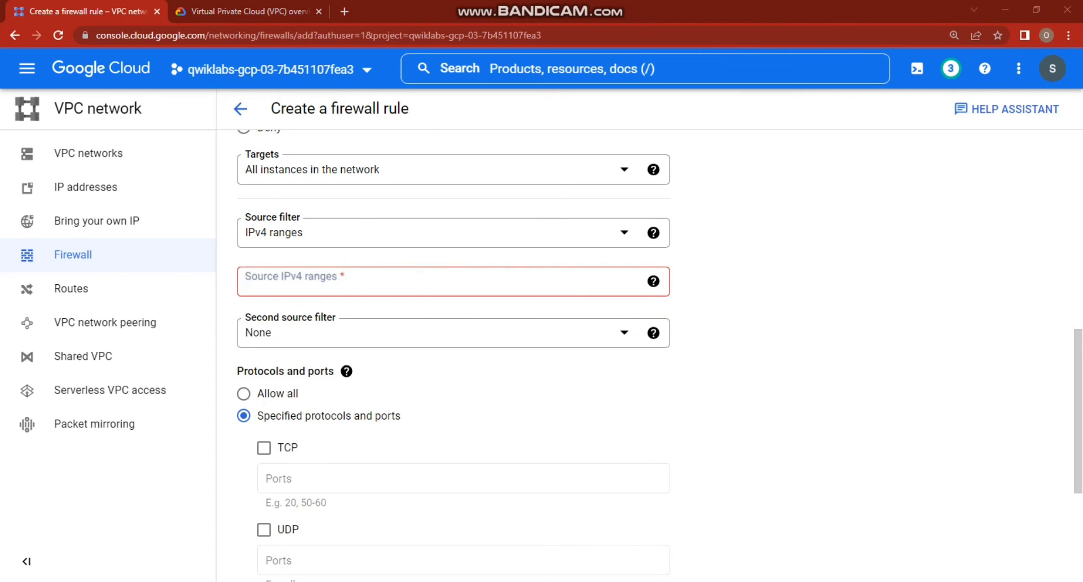
pyautogui.click(317, 285)
pyautogui.write('0.')
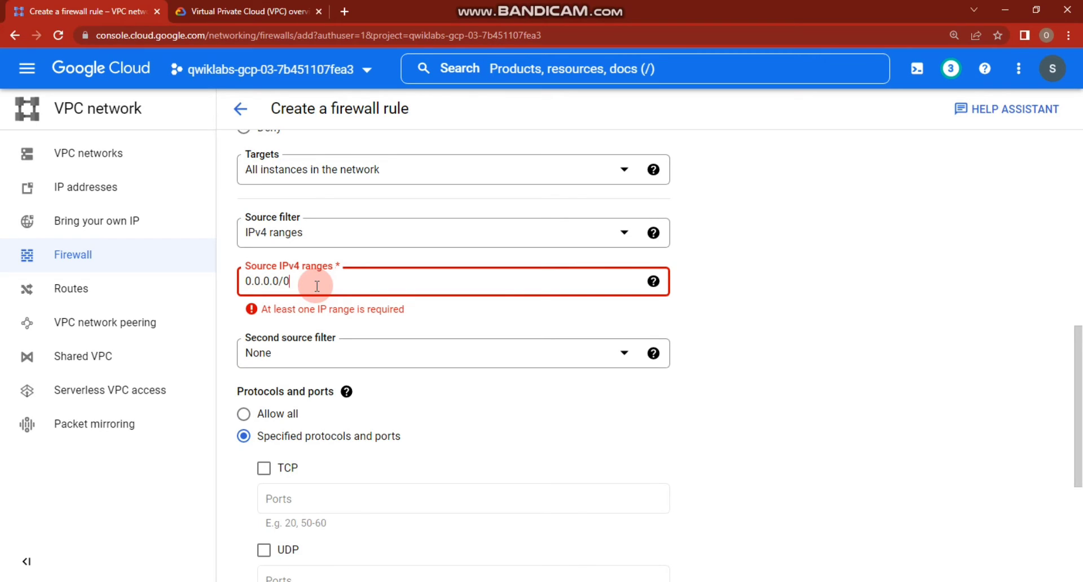
pyautogui.write('0.0.0/0')
pyautogui.click(756, 305)
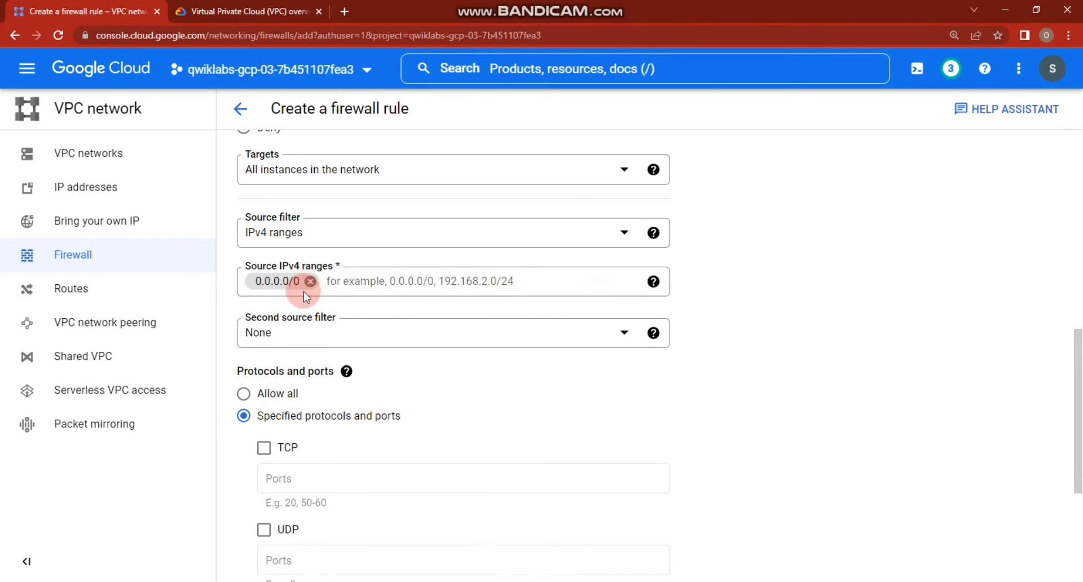
# Step: Allow TCP under the specified protocols and ports, with ports 22 and 3389
pyautogui.scroll(-1, 327, 313)
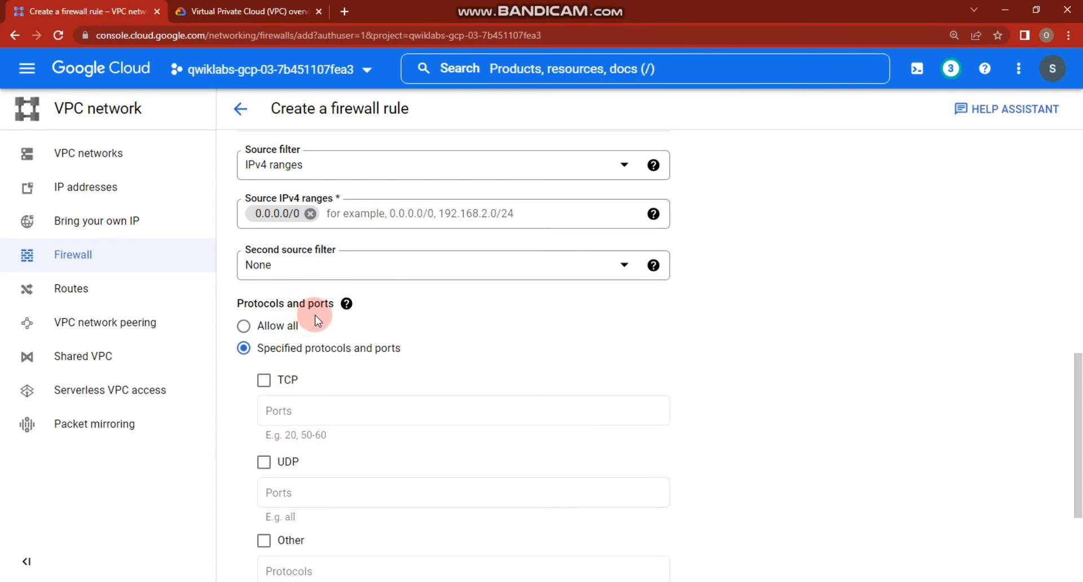
pyautogui.scroll(-1, 317, 320)
pyautogui.click(263, 313)
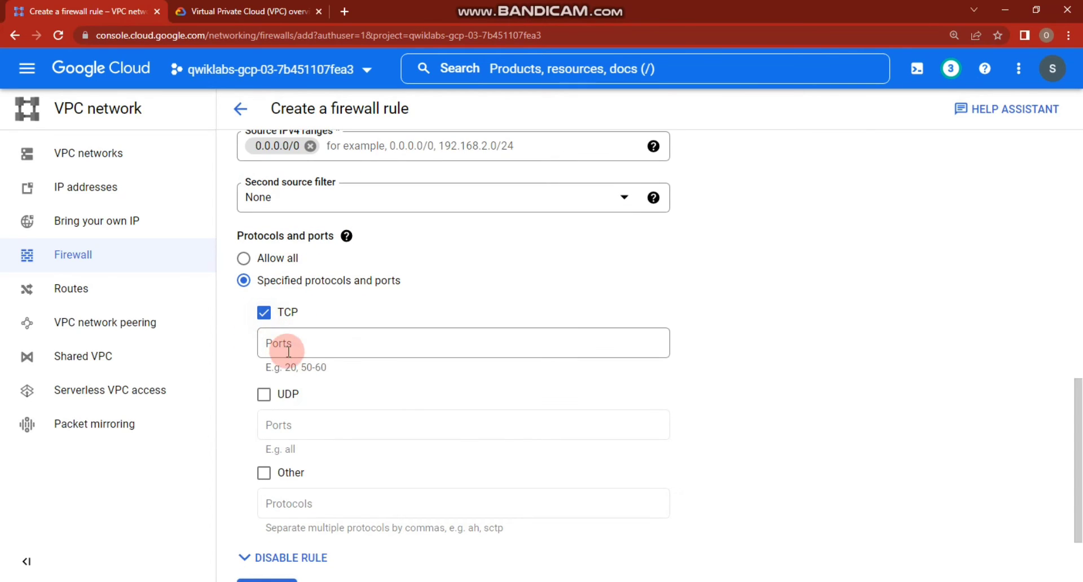
pyautogui.click(288, 351)
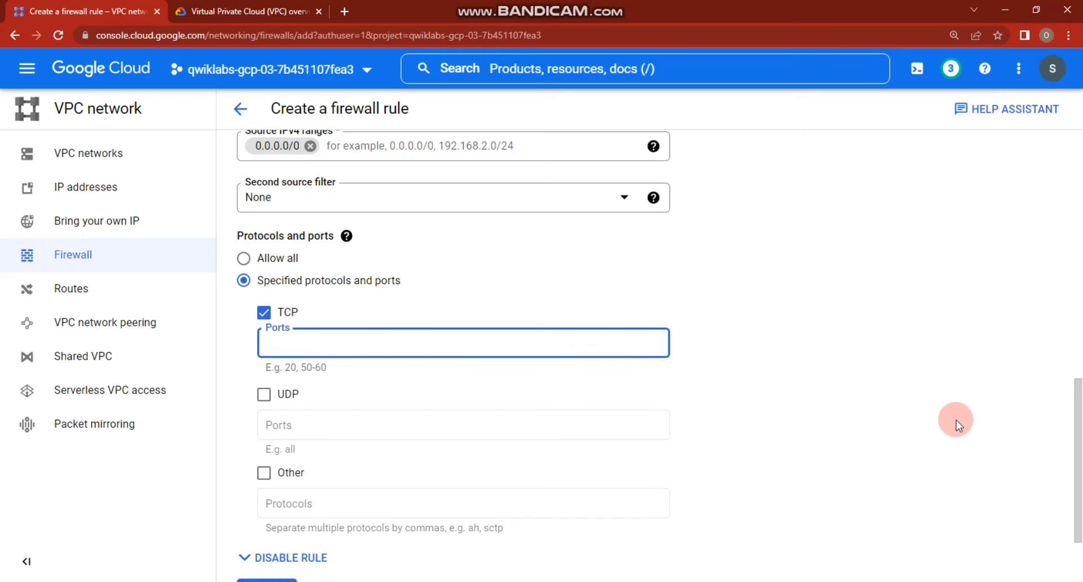
pyautogui.write('22,3389')
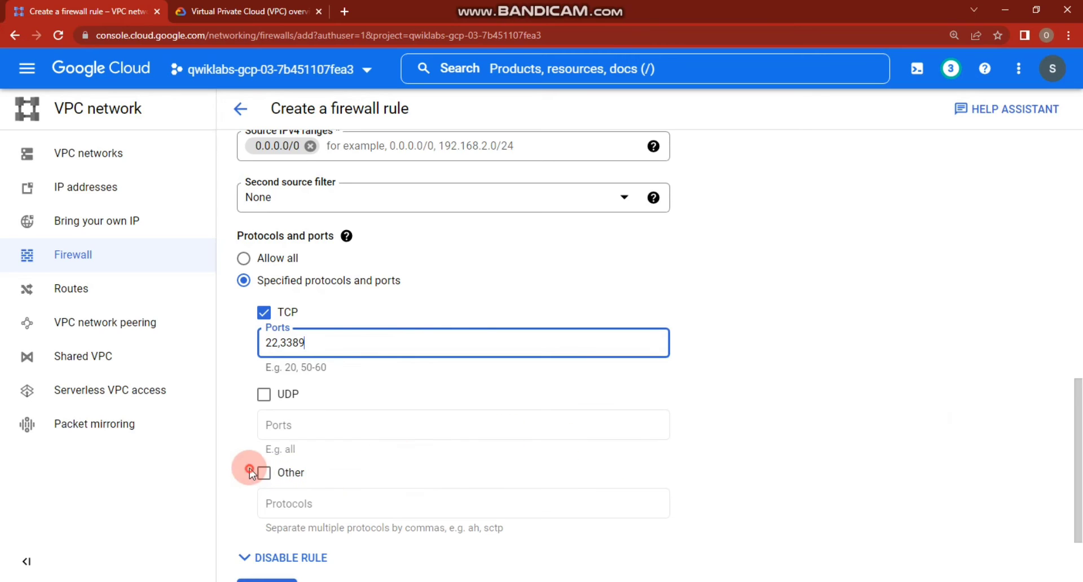
# Step: Add icmp as an other allowed protocol and create the firewall rule
pyautogui.click(263, 472)
pyautogui.click(301, 501)
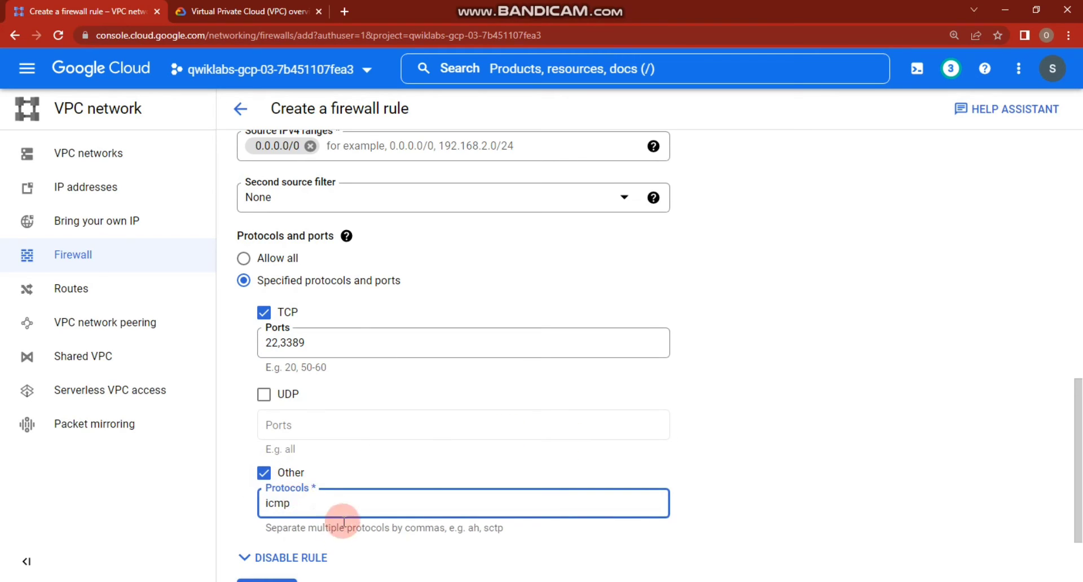
pyautogui.scroll(-2, 524, 373)
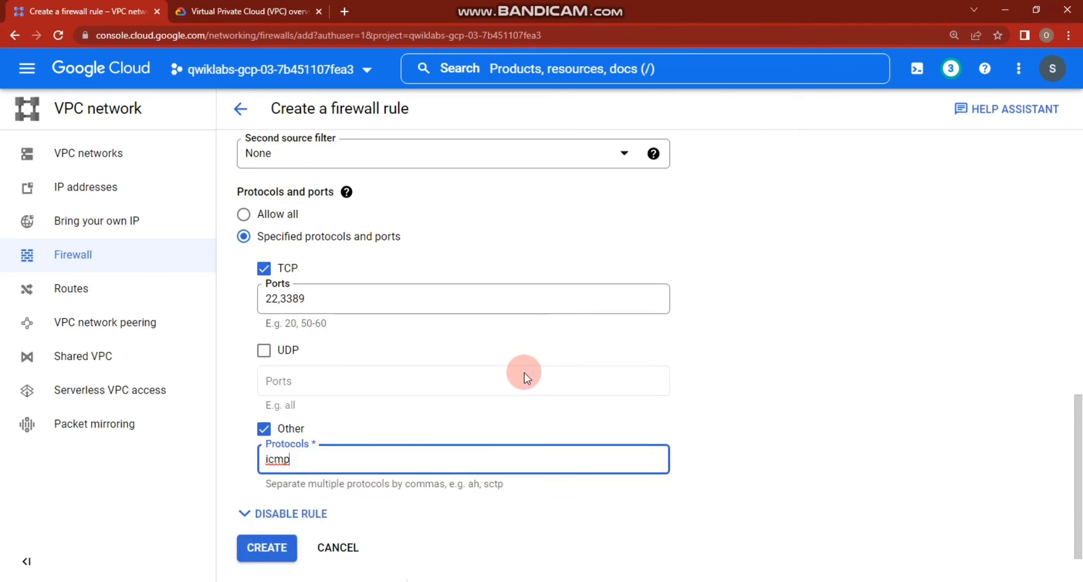
pyautogui.click(255, 491)
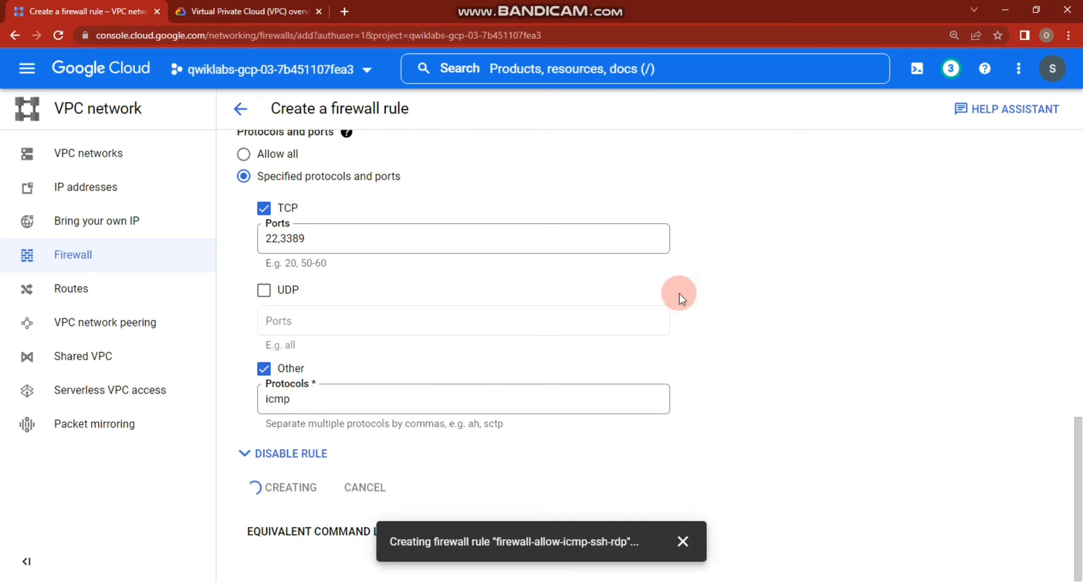
# Step: Review the submitted rule settings and look for firewall-allow-icmp-ssh-rdp in the VPC firewall rules list
pyautogui.scroll(10, 679, 299)
pyautogui.scroll(4, 672, 316)
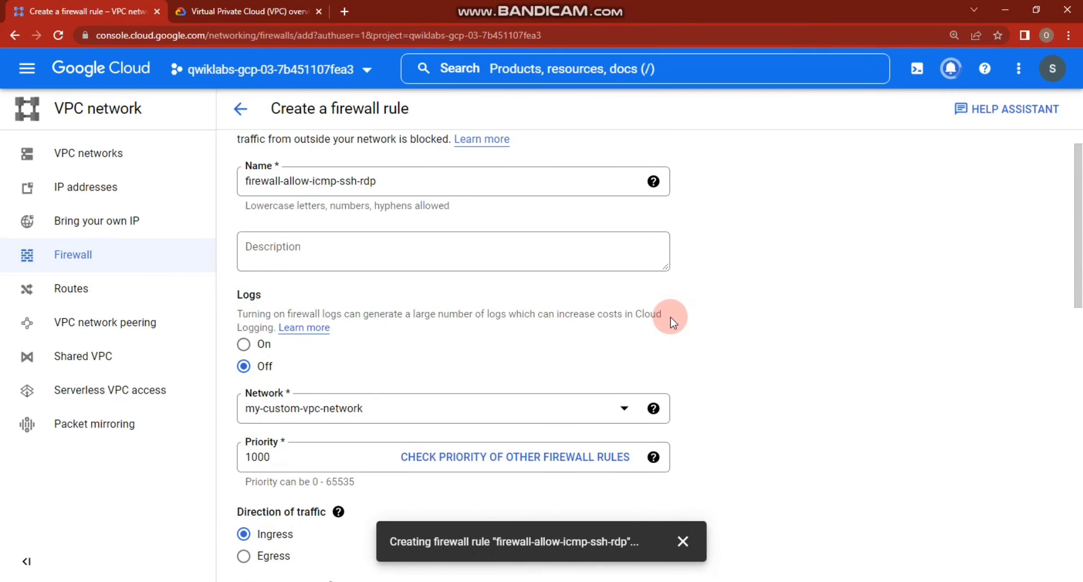
pyautogui.scroll(-12, 406, 299)
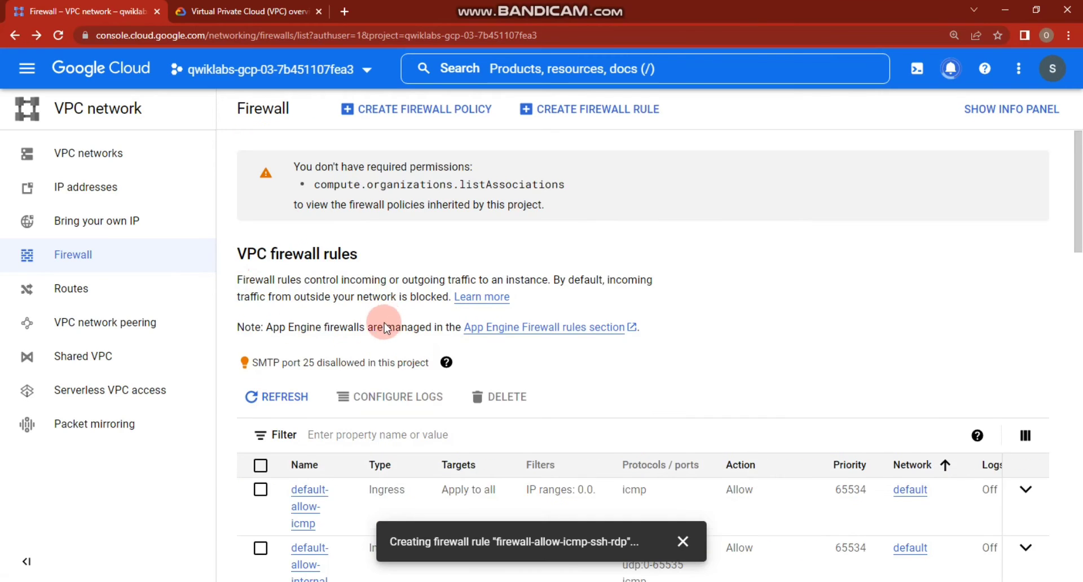
pyautogui.scroll(-4, 346, 312)
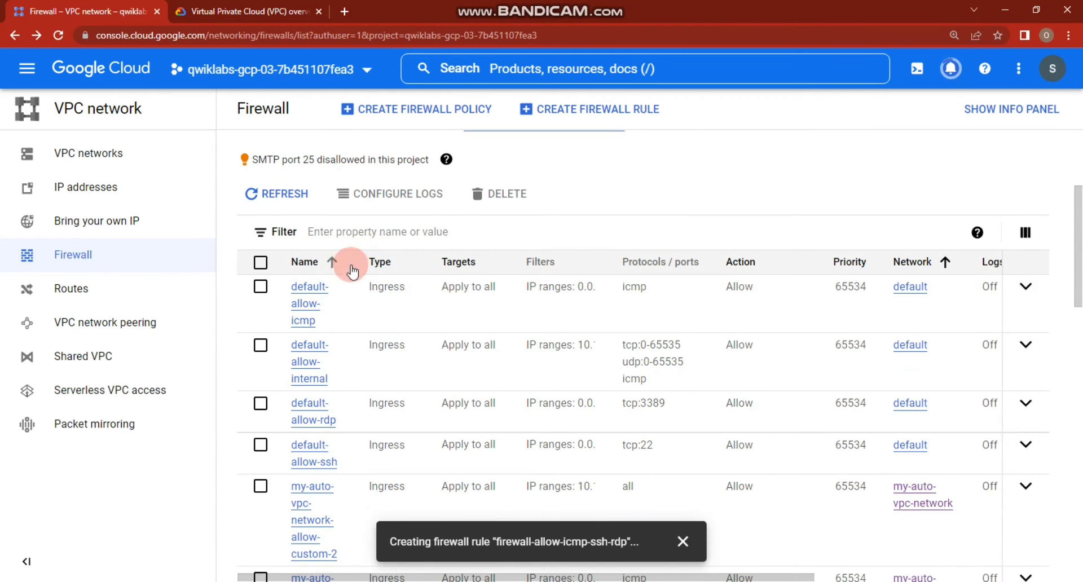
pyautogui.scroll(-8, 352, 271)
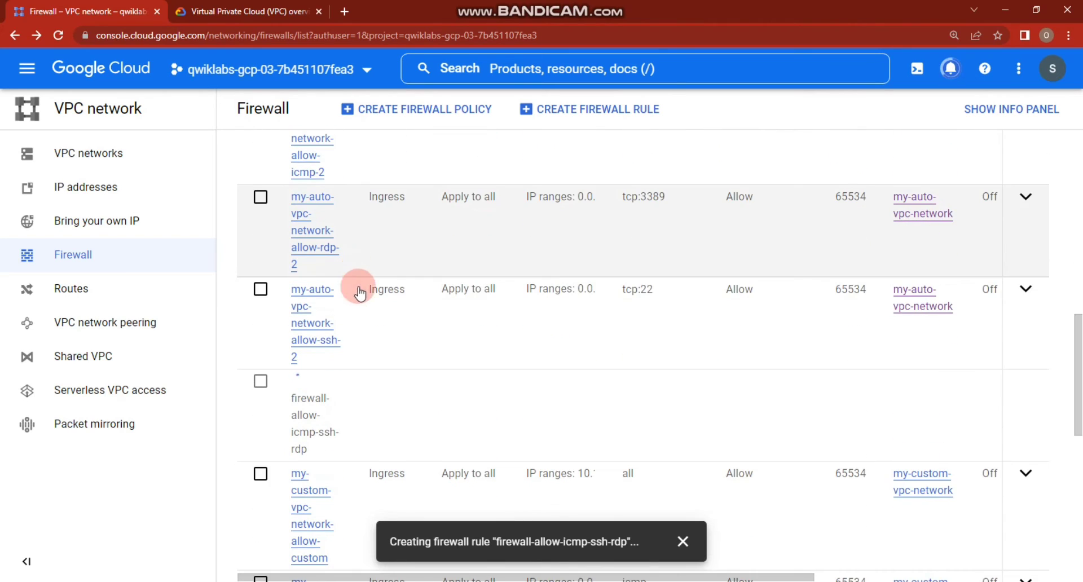
pyautogui.scroll(-2, 359, 292)
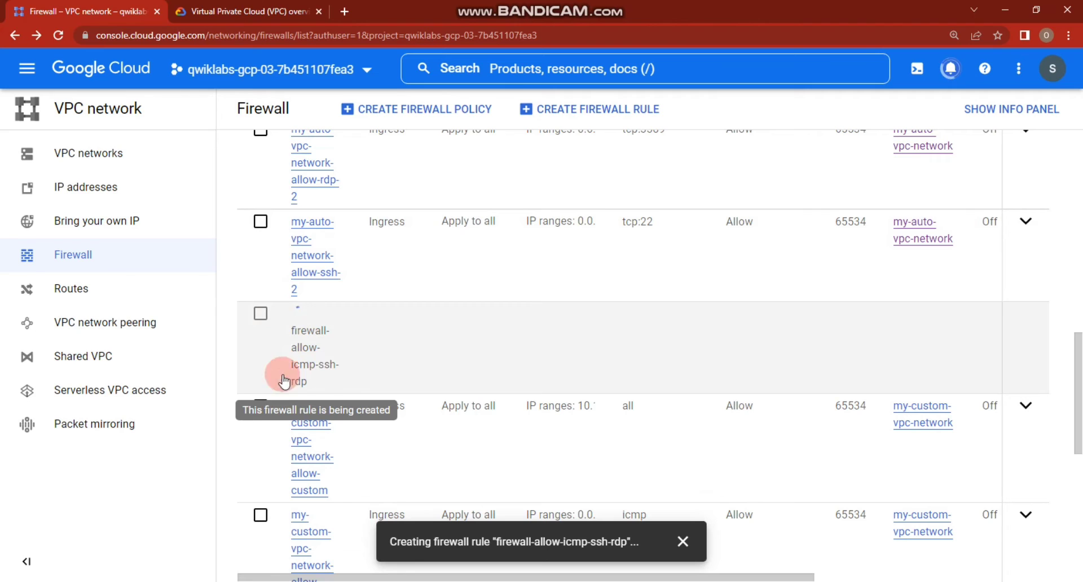
pyautogui.scroll(3, 317, 220)
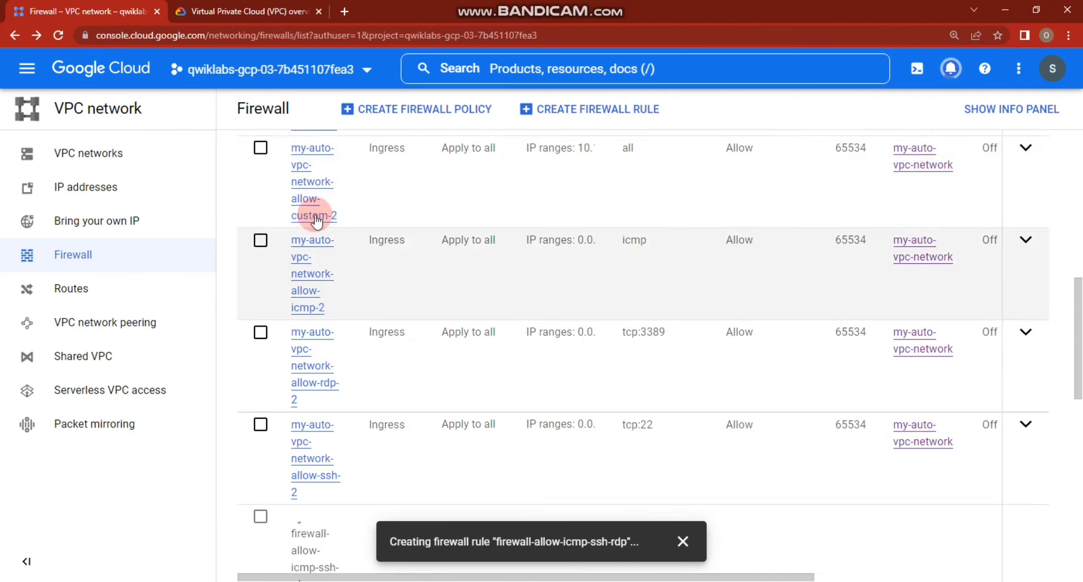
pyautogui.scroll(8, 317, 220)
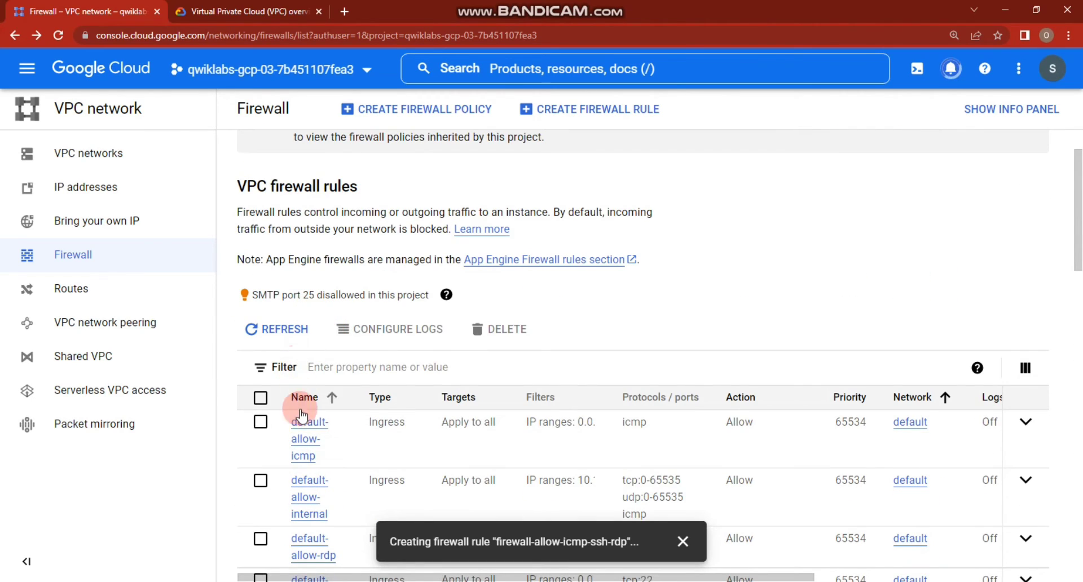
# Step: Open firewall-allow-icmp-ssh-rdp from the VPC firewall rules and examine its network, priority, source range, protocols and ports
pyautogui.scroll(-6, 302, 416)
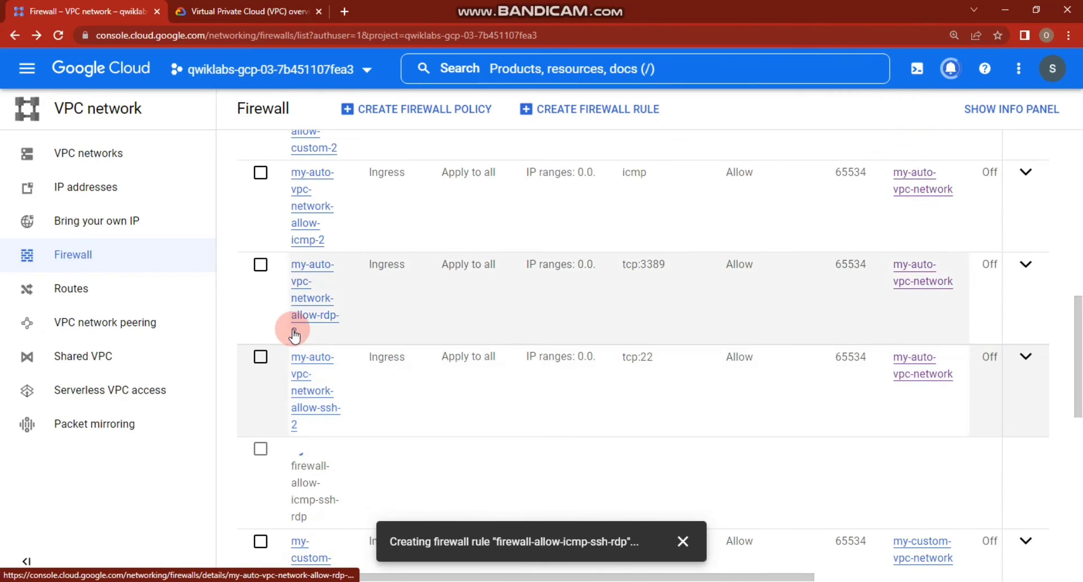
pyautogui.scroll(-3, 294, 335)
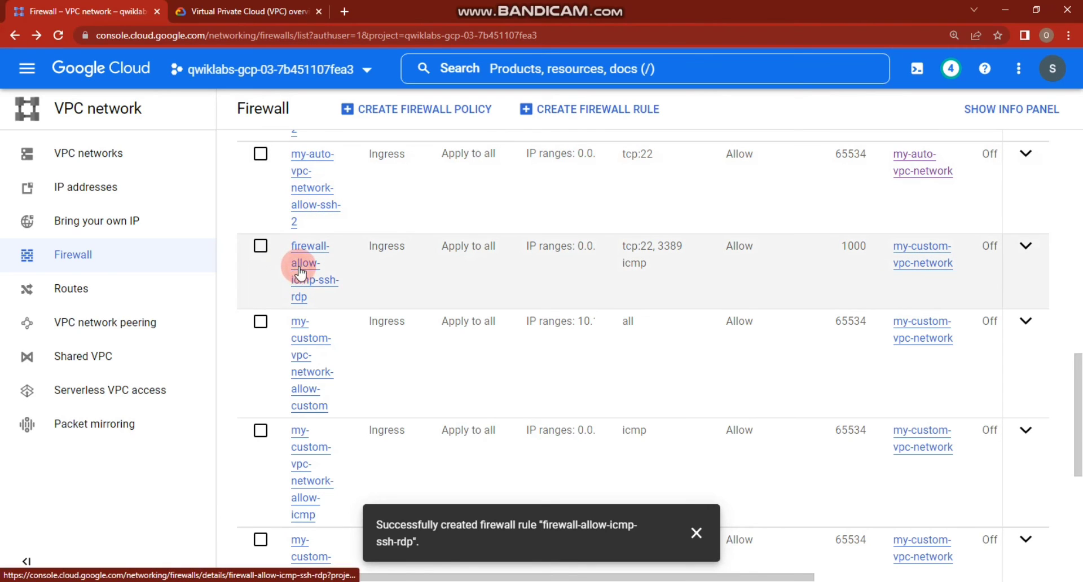
pyautogui.click(300, 278)
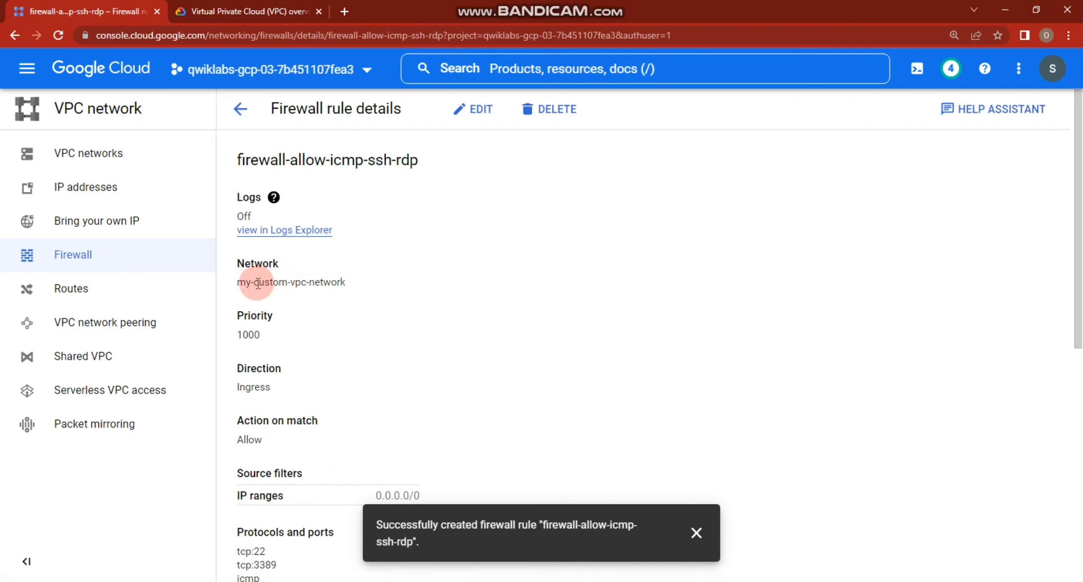
pyautogui.moveTo(273, 331); pyautogui.dragTo(202, 329)
pyautogui.scroll(-3, 344, 342)
pyautogui.click(362, 265)
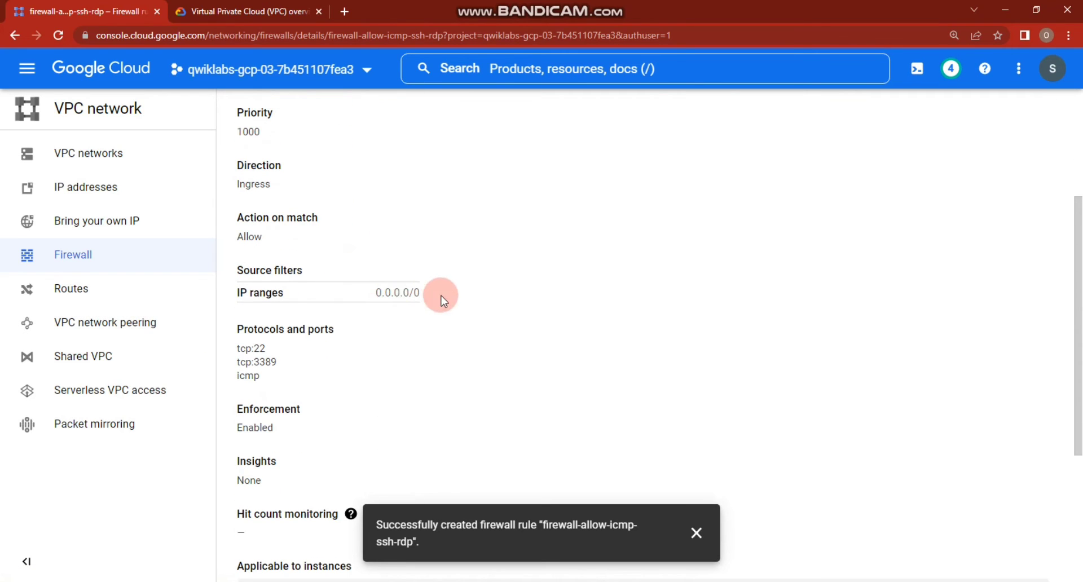
pyautogui.scroll(-2, 303, 295)
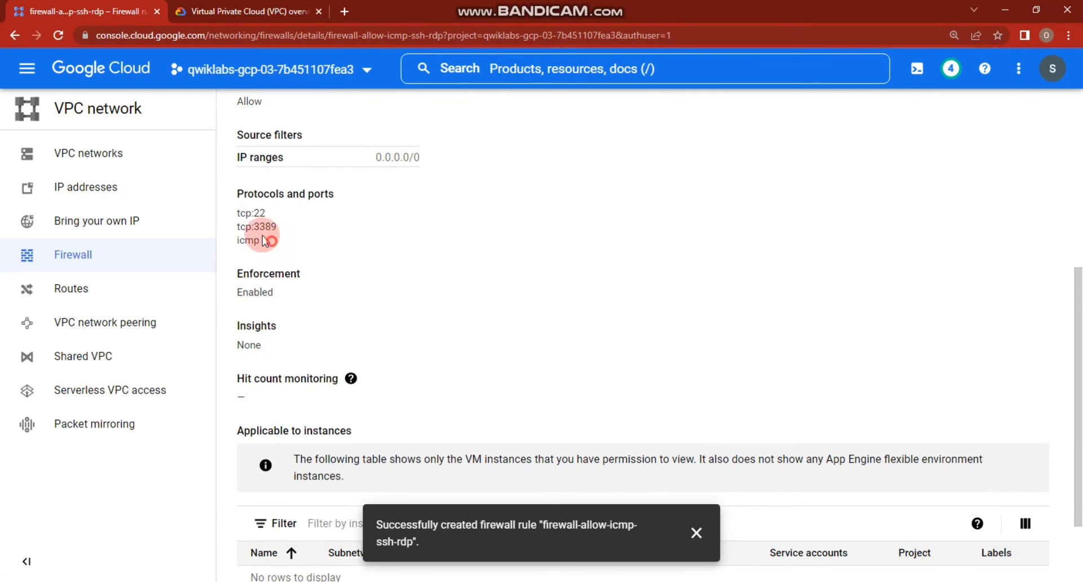
pyautogui.moveTo(265, 242); pyautogui.dragTo(229, 213)
pyautogui.click(292, 231)
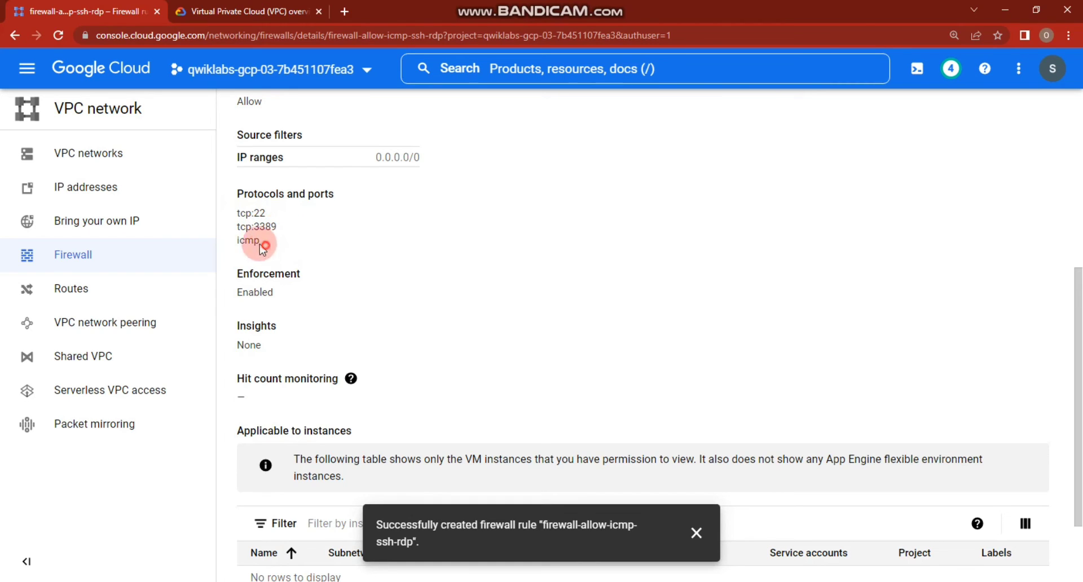
pyautogui.doubleClick(260, 243)
pyautogui.scroll(-2, 339, 276)
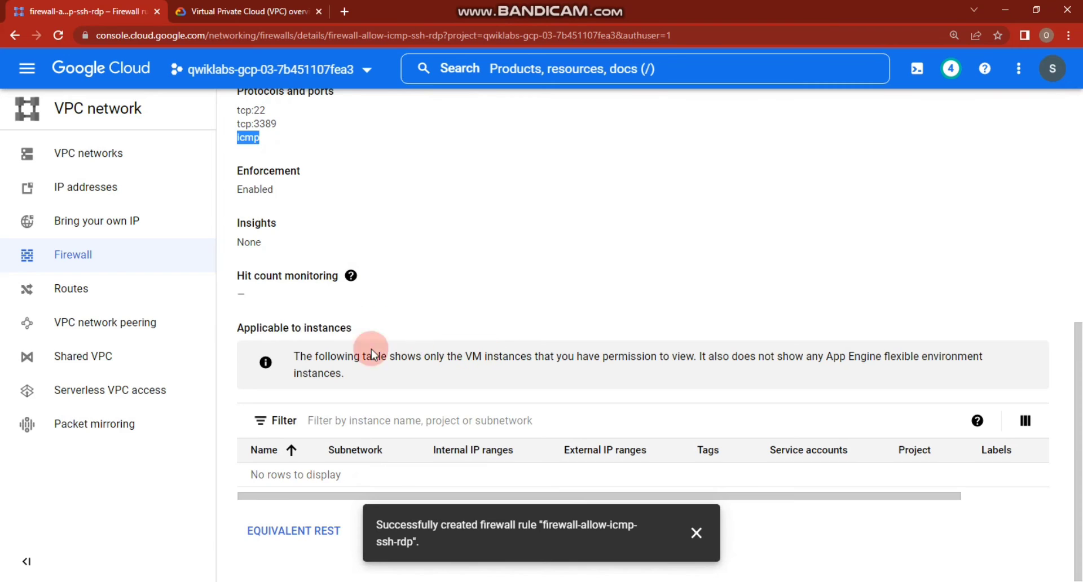
pyautogui.scroll(7, 372, 354)
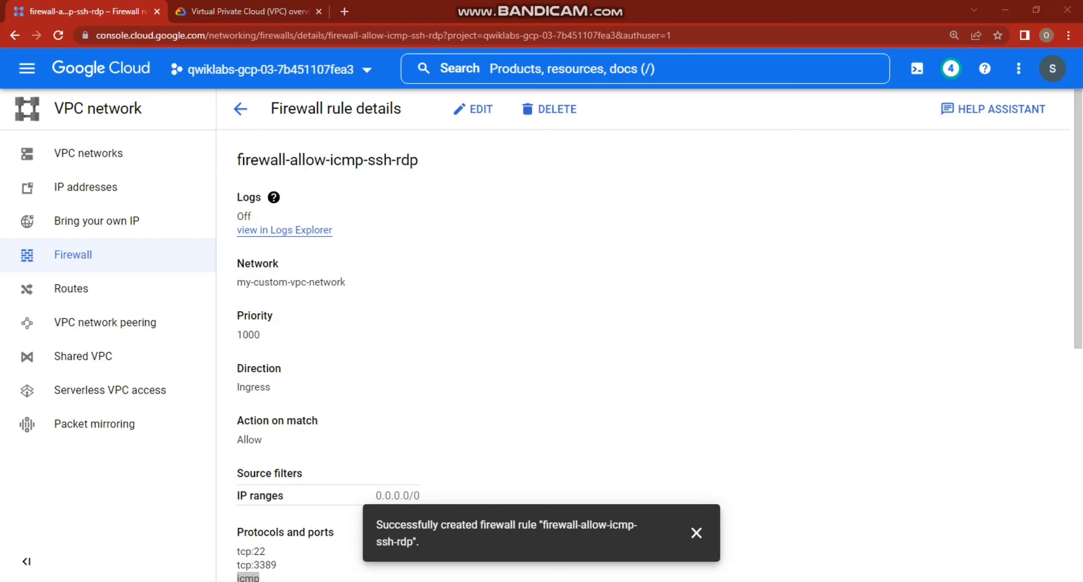
# Step: Switch from VPC network to Compute Engine and open its VM instances page
pyautogui.click(21, 84)
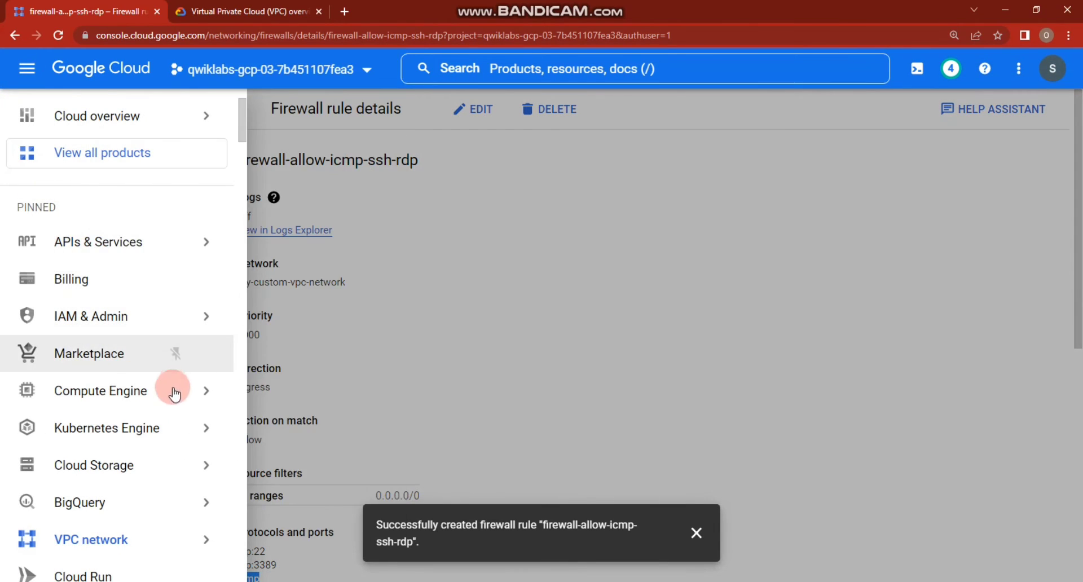
pyautogui.moveTo(209, 396)
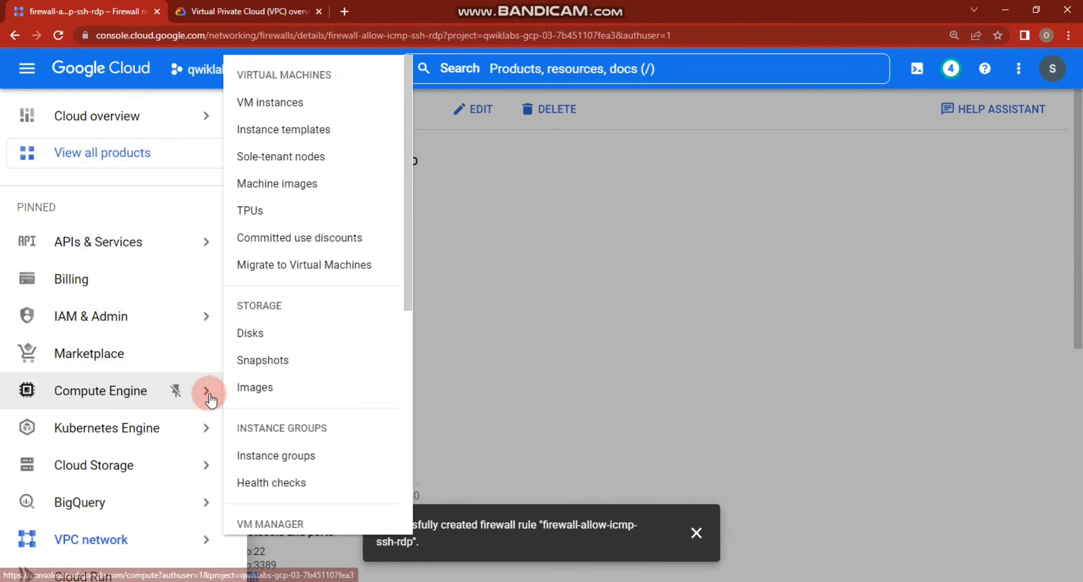
pyautogui.click(281, 130)
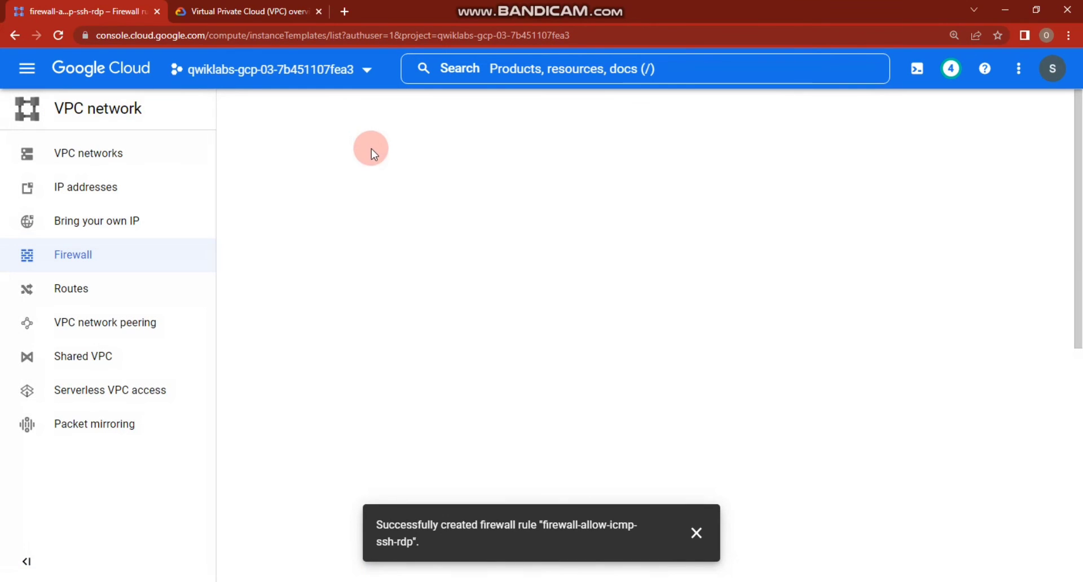
pyautogui.click(24, 76)
pyautogui.click(442, 285)
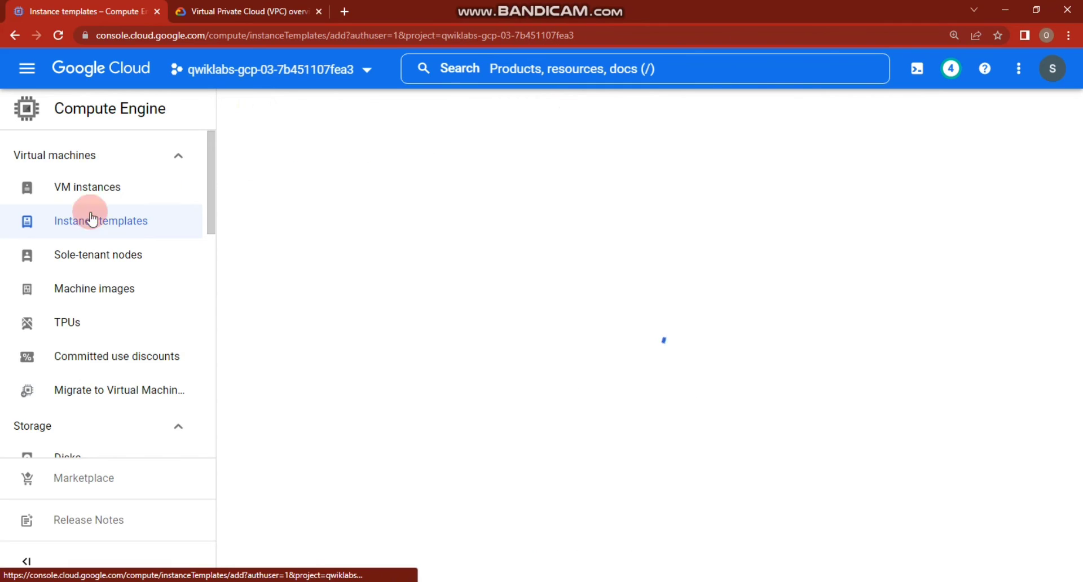
pyautogui.click(105, 185)
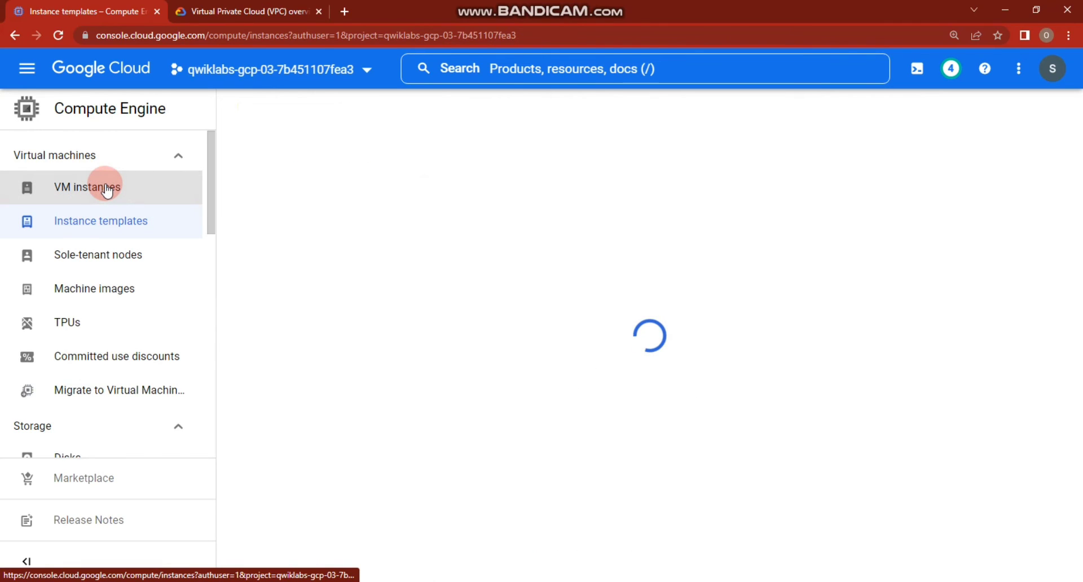
pyautogui.click(114, 187)
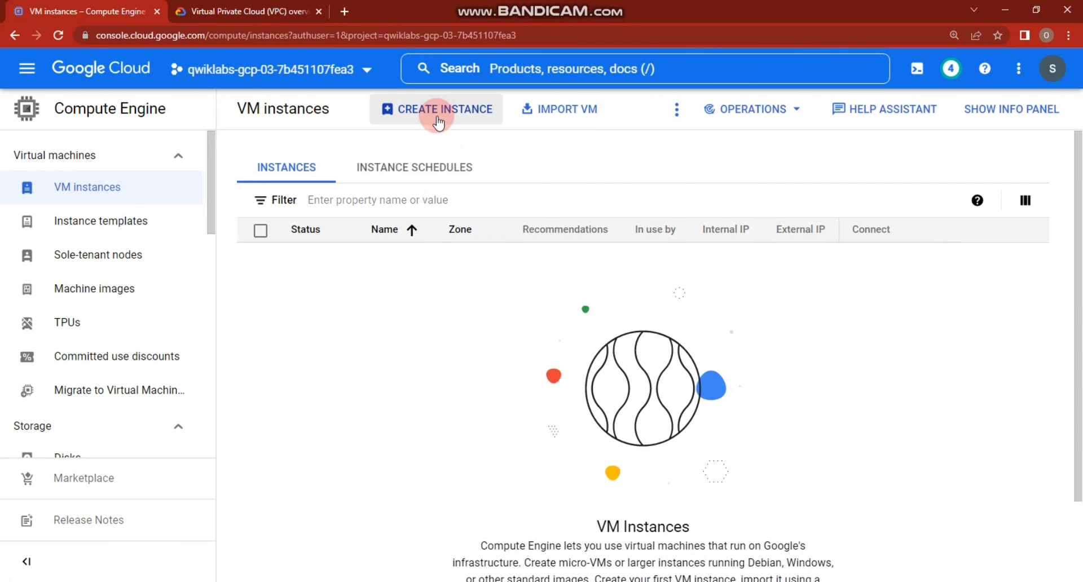
# Step: Start a new VM instance named instance-with-custom-vpc-network, using the N1 series and the f1-micro machine type
pyautogui.click(433, 119)
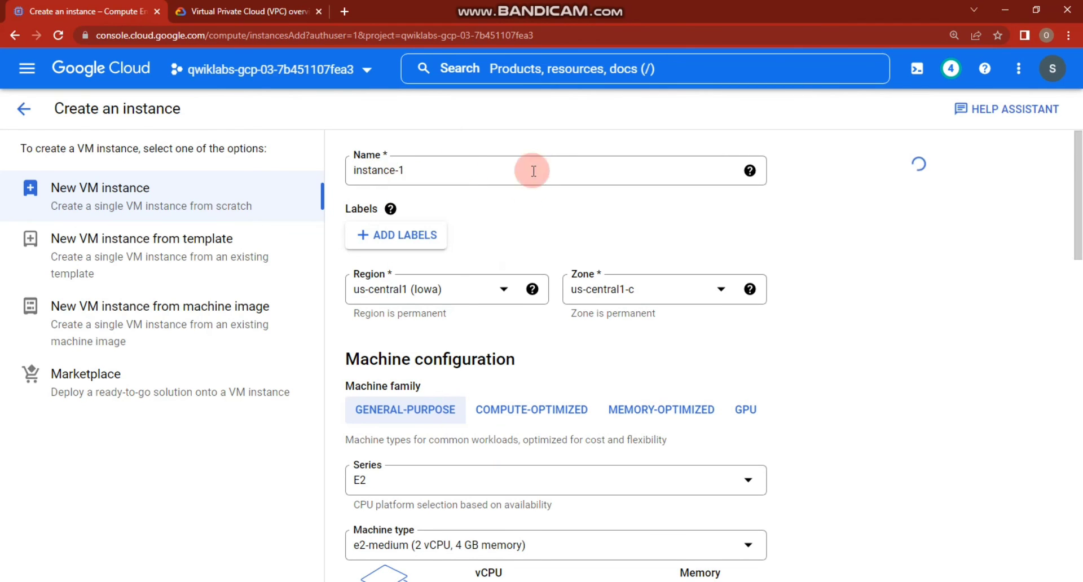
pyautogui.click(487, 189)
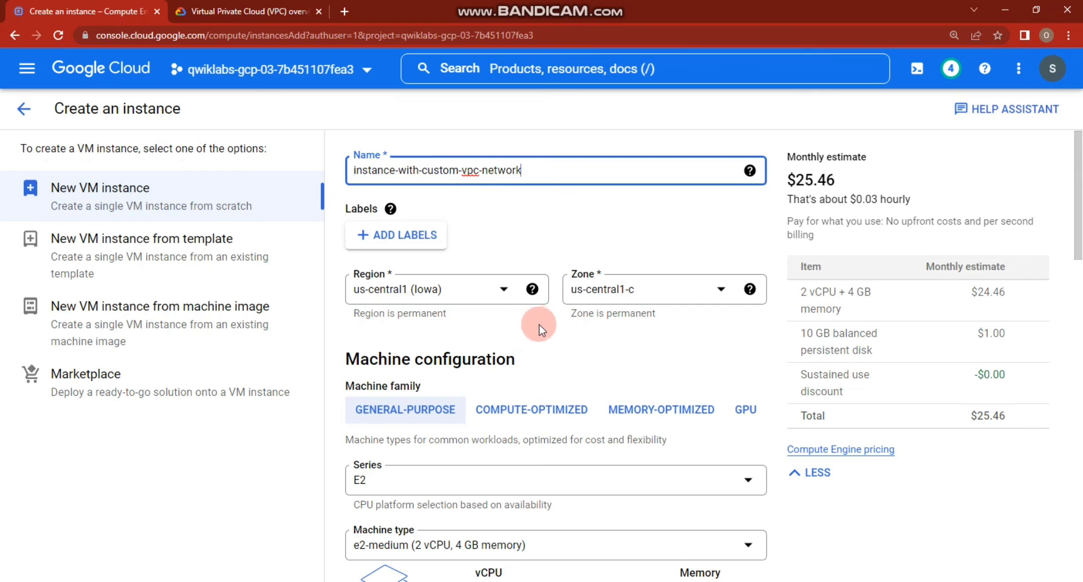
pyautogui.scroll(-2, 539, 330)
pyautogui.click(480, 346)
pyautogui.scroll(-1, 453, 452)
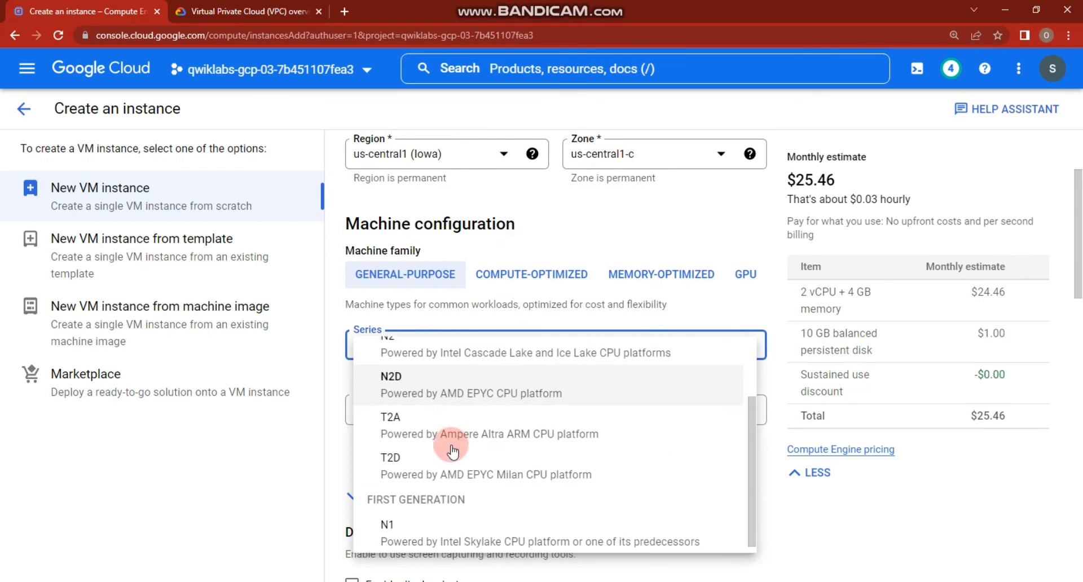
pyautogui.click(423, 527)
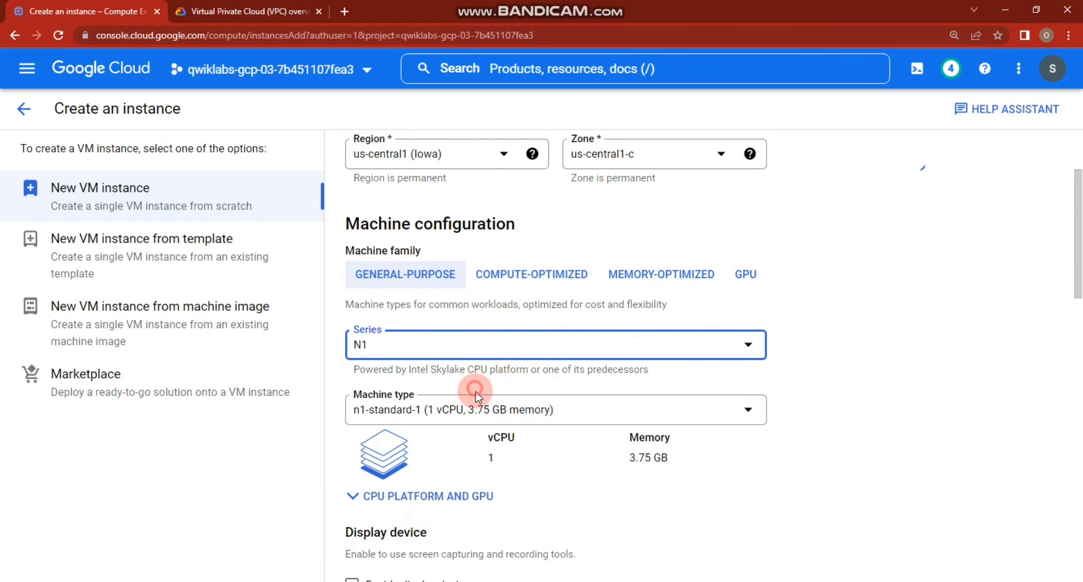
pyautogui.click(476, 395)
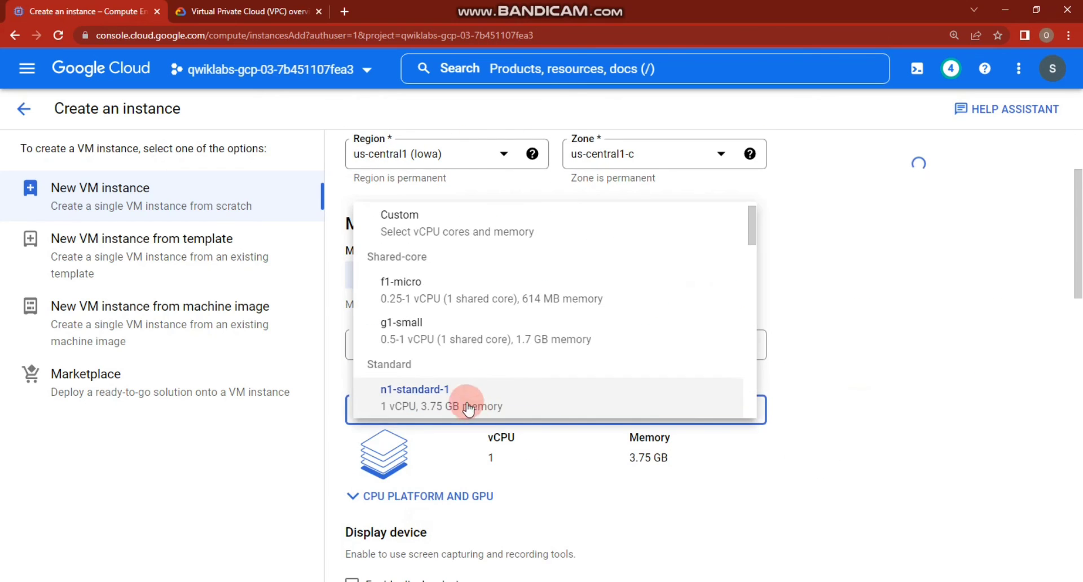
pyautogui.click(446, 295)
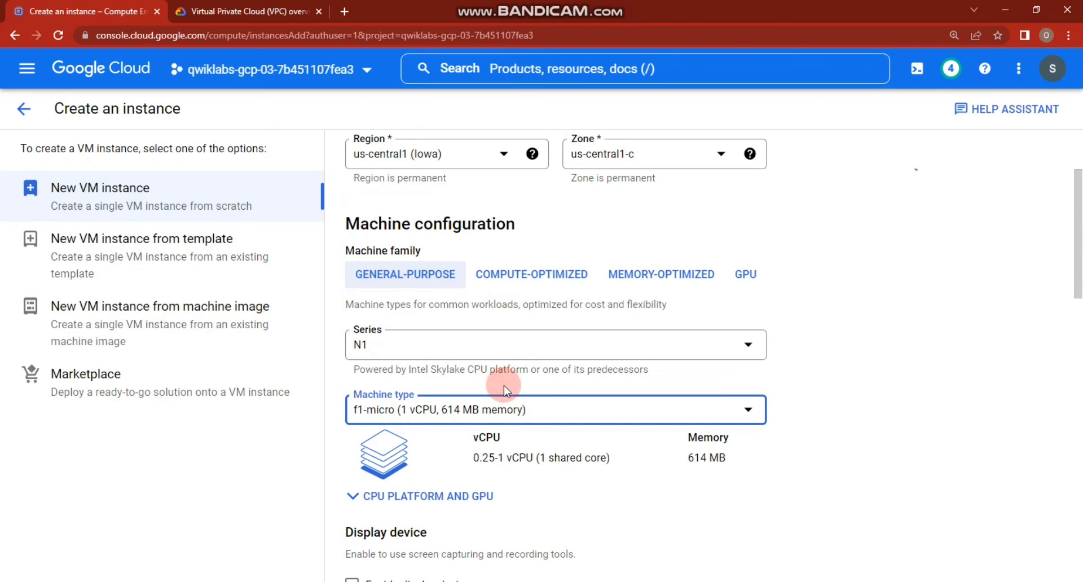
# Step: Expand the instance's advanced options and open the Networking settings
pyautogui.scroll(-6, 536, 382)
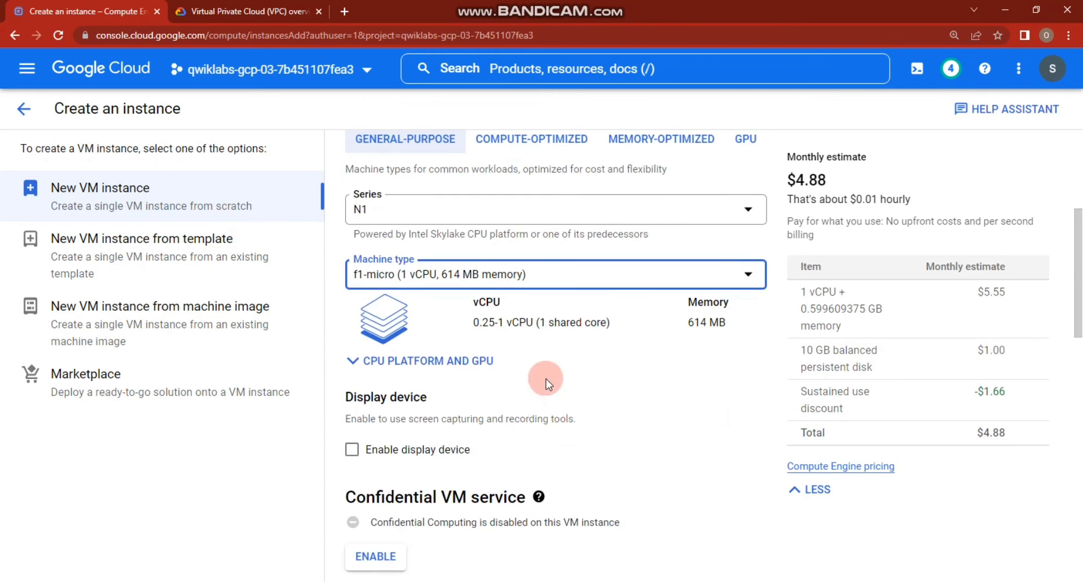
pyautogui.scroll(-7, 534, 383)
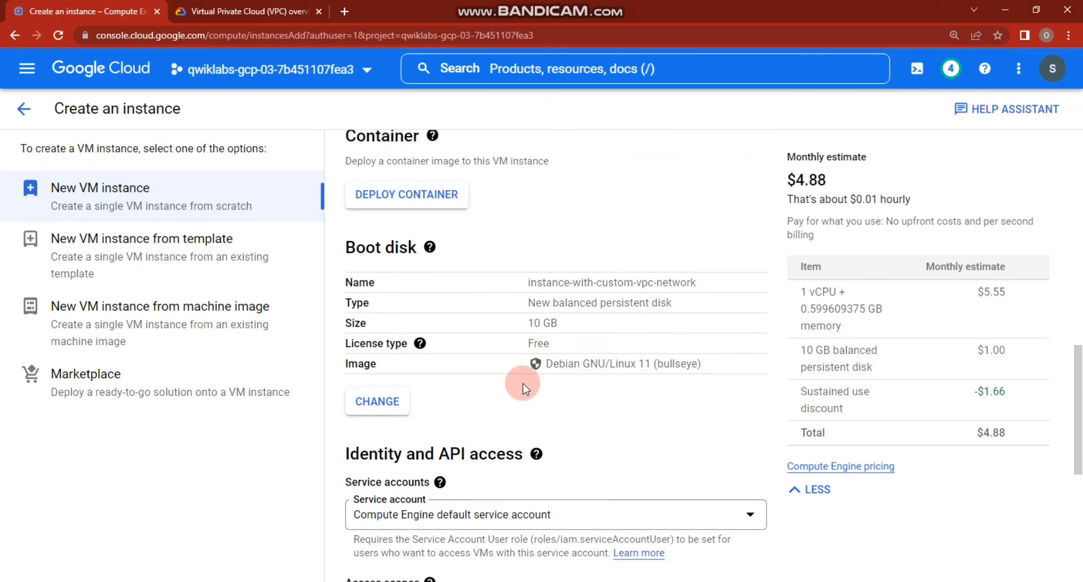
pyautogui.scroll(-4, 530, 379)
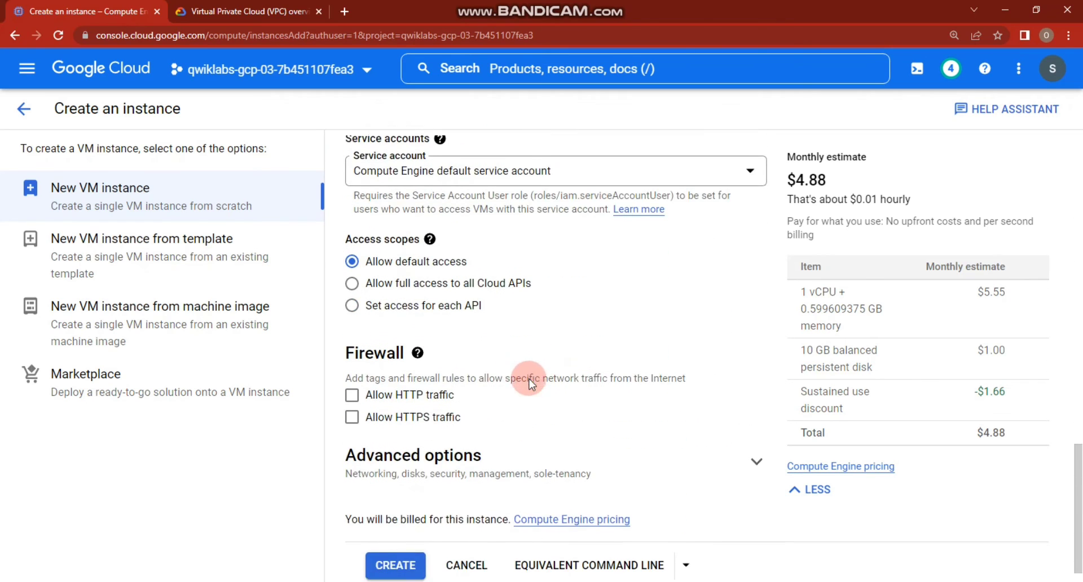
pyautogui.click(476, 425)
pyautogui.scroll(-6, 451, 398)
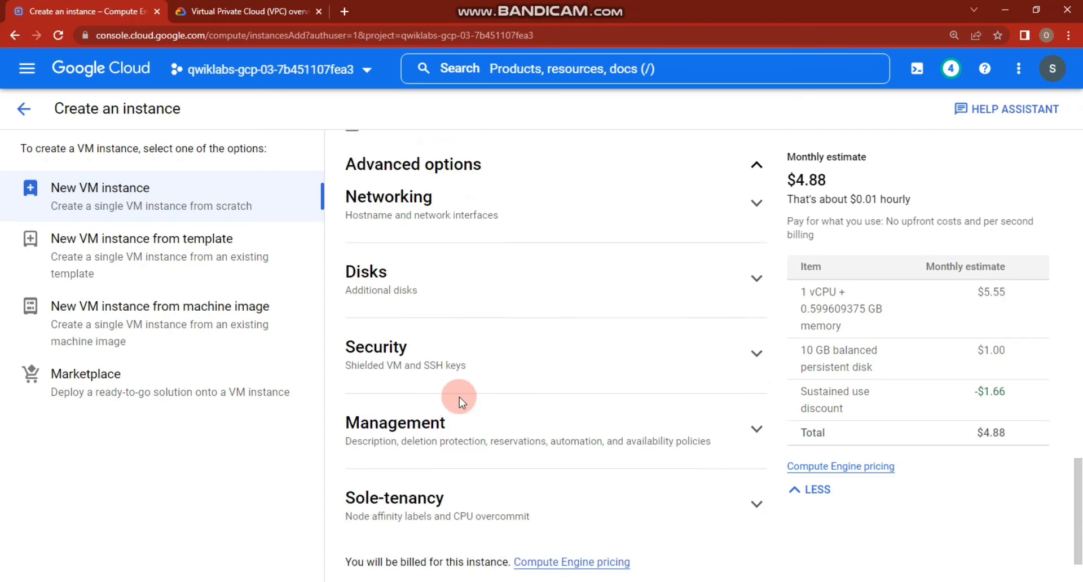
pyautogui.click(460, 377)
pyautogui.scroll(-8, 460, 380)
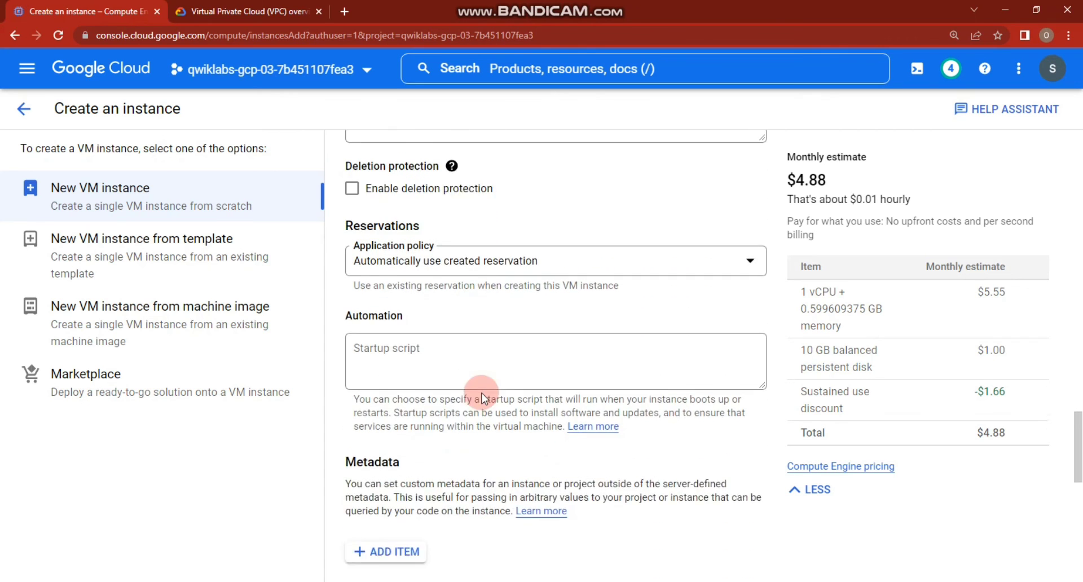
pyautogui.scroll(14, 456, 382)
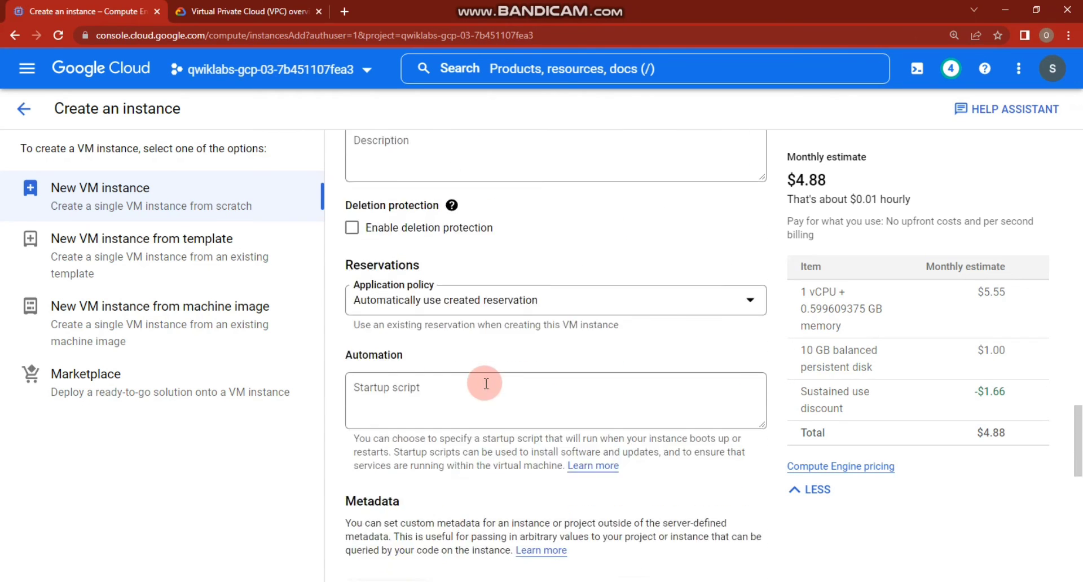
pyautogui.click(436, 396)
# Step: Set the network of the instance's default network interface to my-custom-vpc-network
pyautogui.scroll(-6, 445, 367)
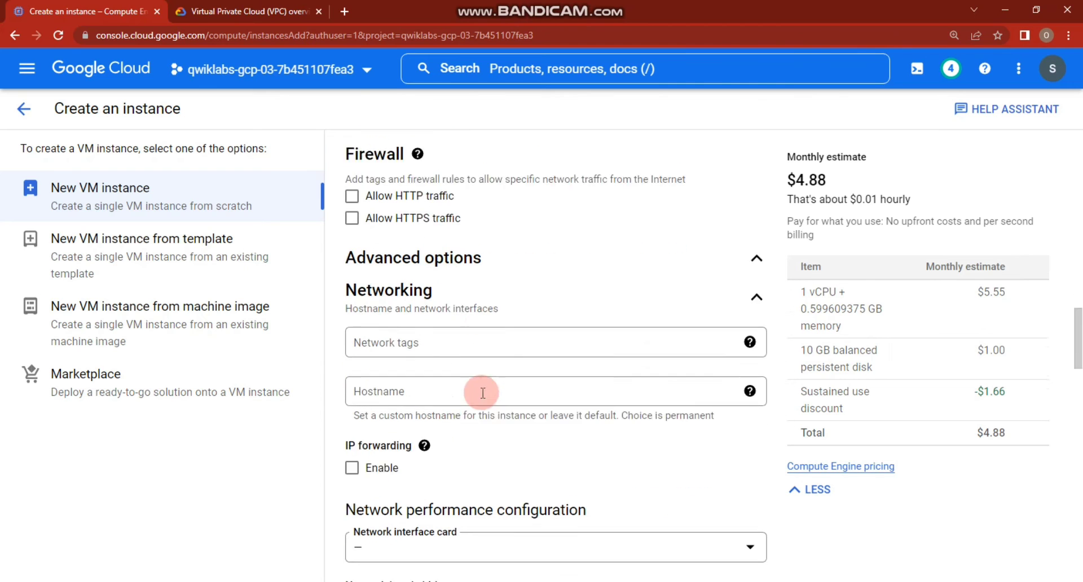
pyautogui.scroll(-3, 457, 395)
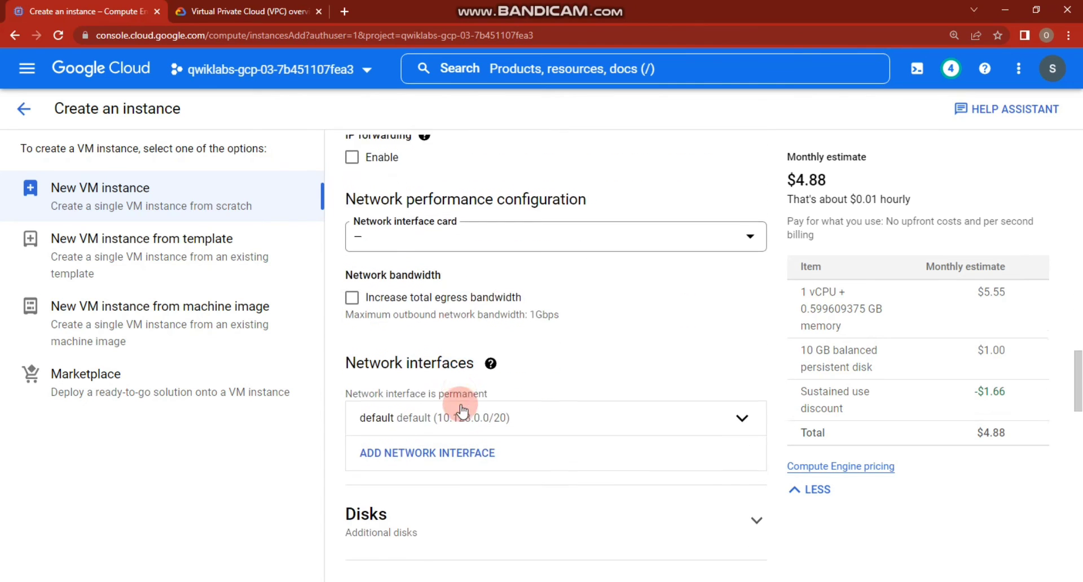
pyautogui.click(442, 367)
pyautogui.scroll(-1, 456, 388)
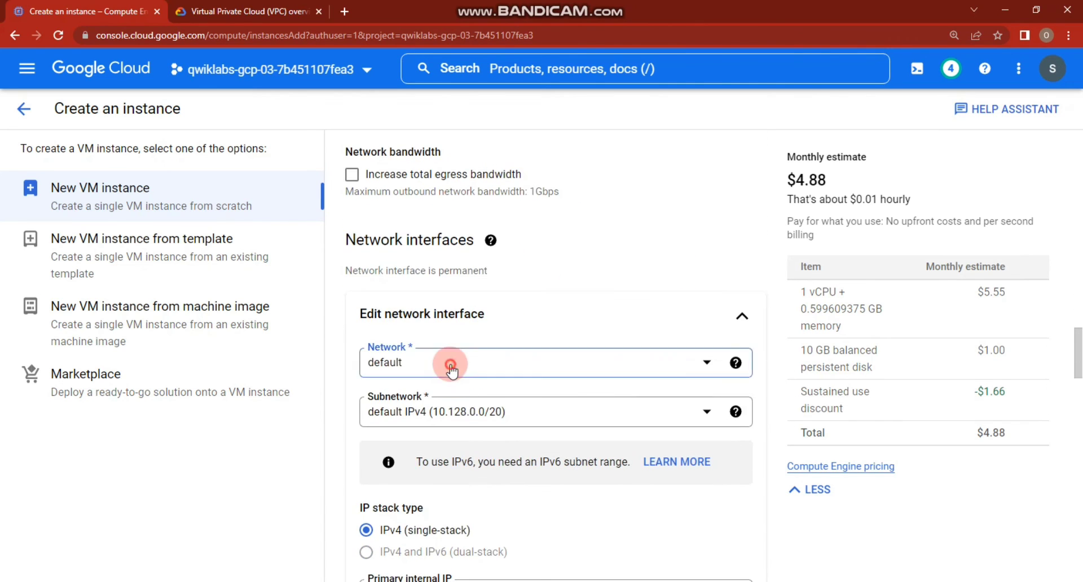
pyautogui.click(449, 363)
pyautogui.click(463, 477)
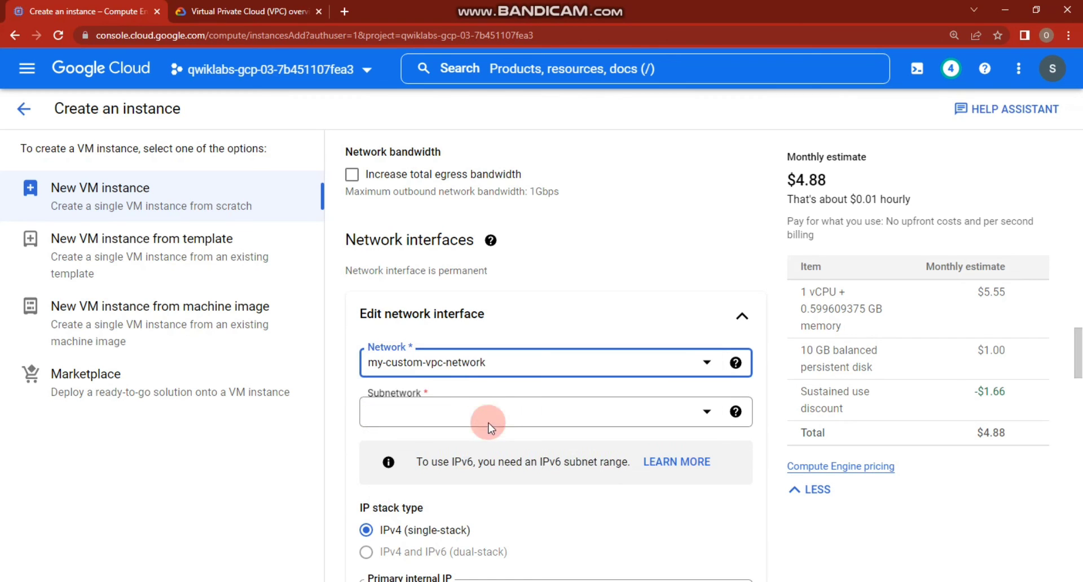
# Step: Leave the remaining instance settings at their defaults and create the VM instance
pyautogui.scroll(-7, 472, 401)
pyautogui.scroll(-3, 471, 441)
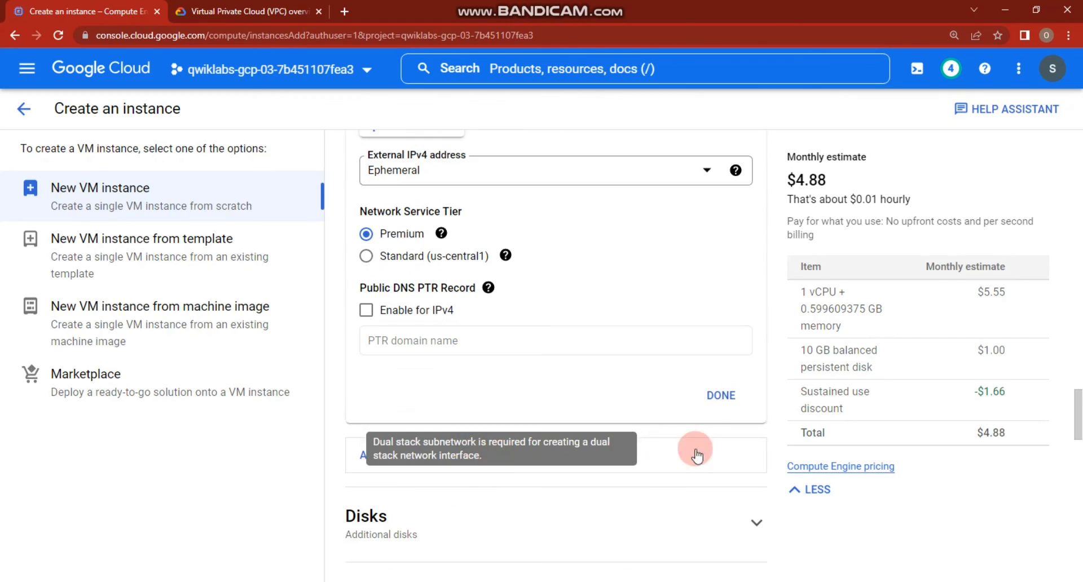
pyautogui.scroll(-6, 437, 414)
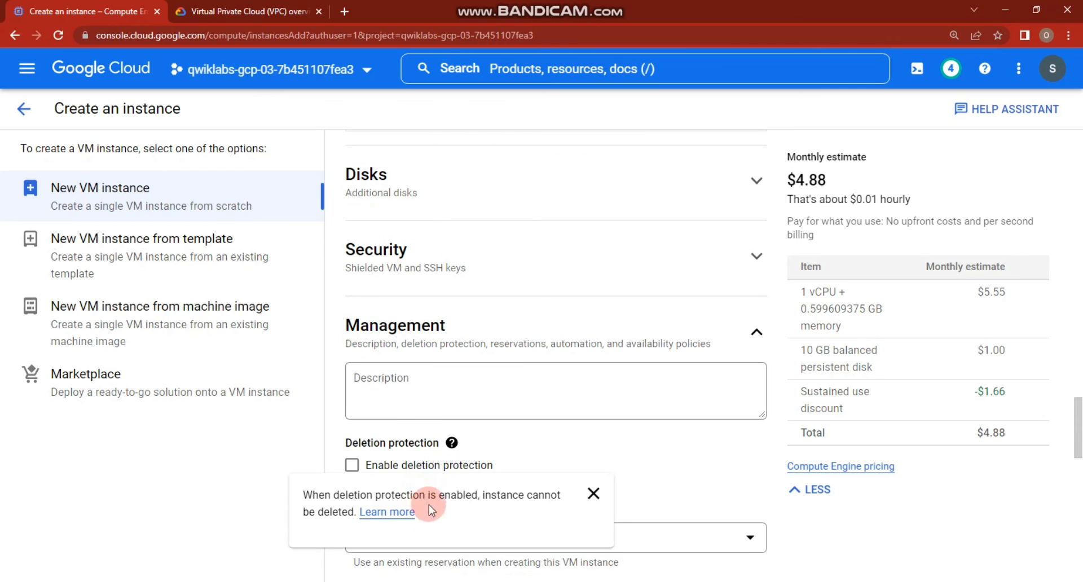
pyautogui.scroll(-3, 536, 496)
pyautogui.scroll(-12, 535, 497)
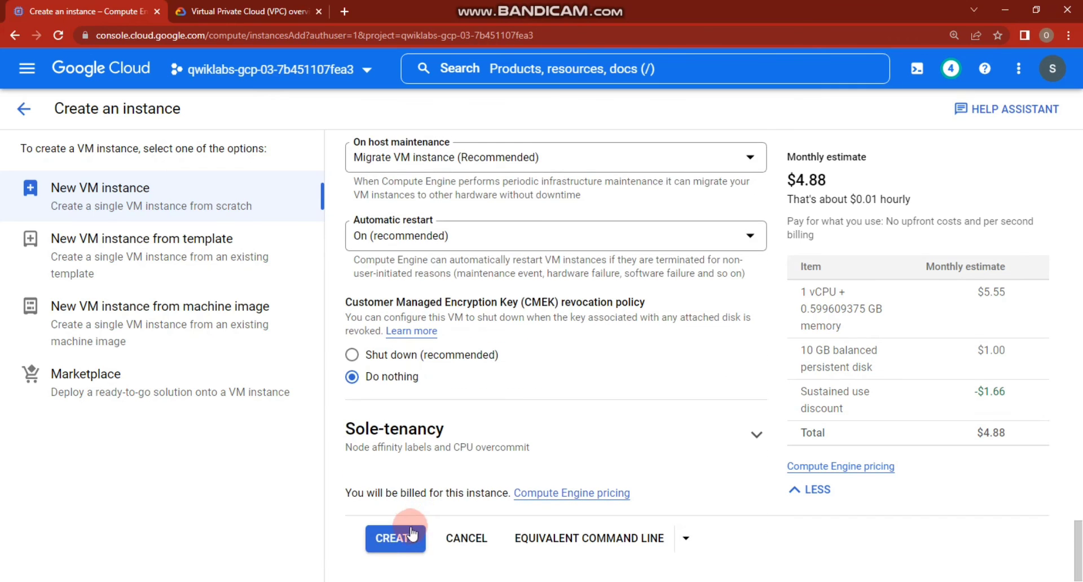
pyautogui.click(404, 535)
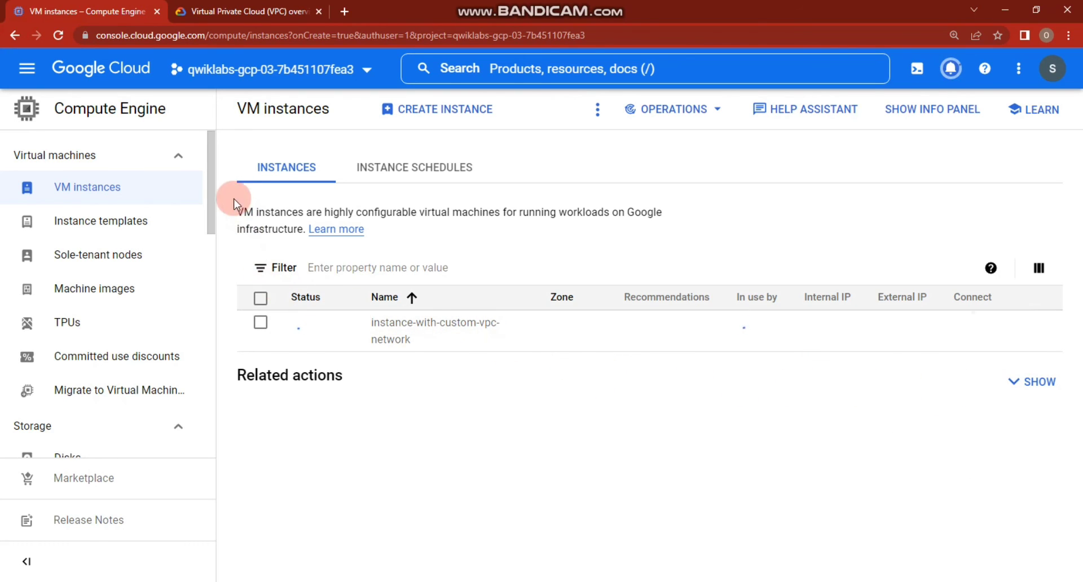
# Step: Refresh the VM instances list and open the details of instance-with-custom-vpc-network
pyautogui.hotkey('ctrl', '+')
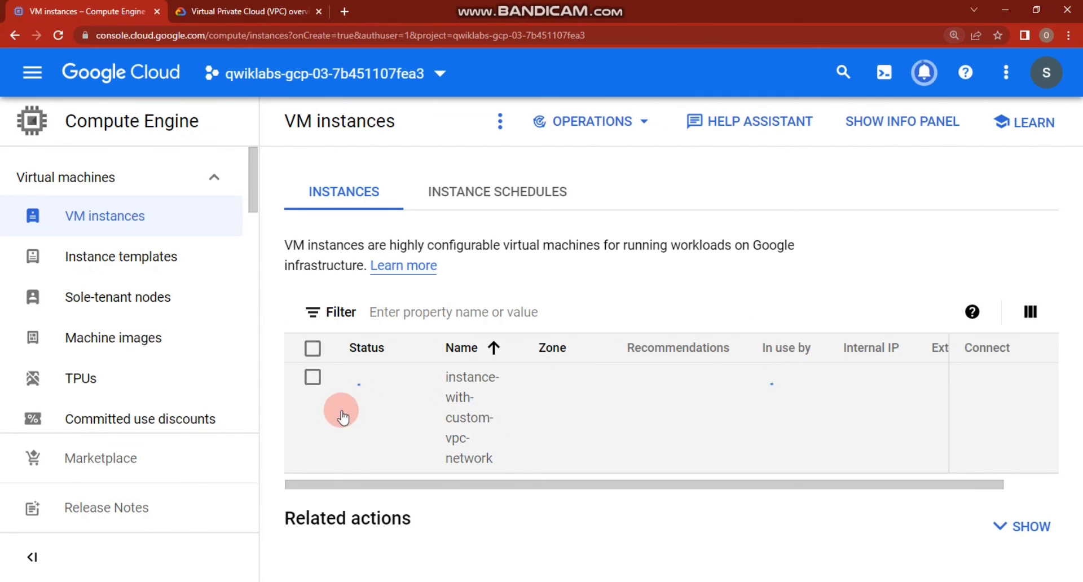
pyautogui.hotkey('ctrl', '-')
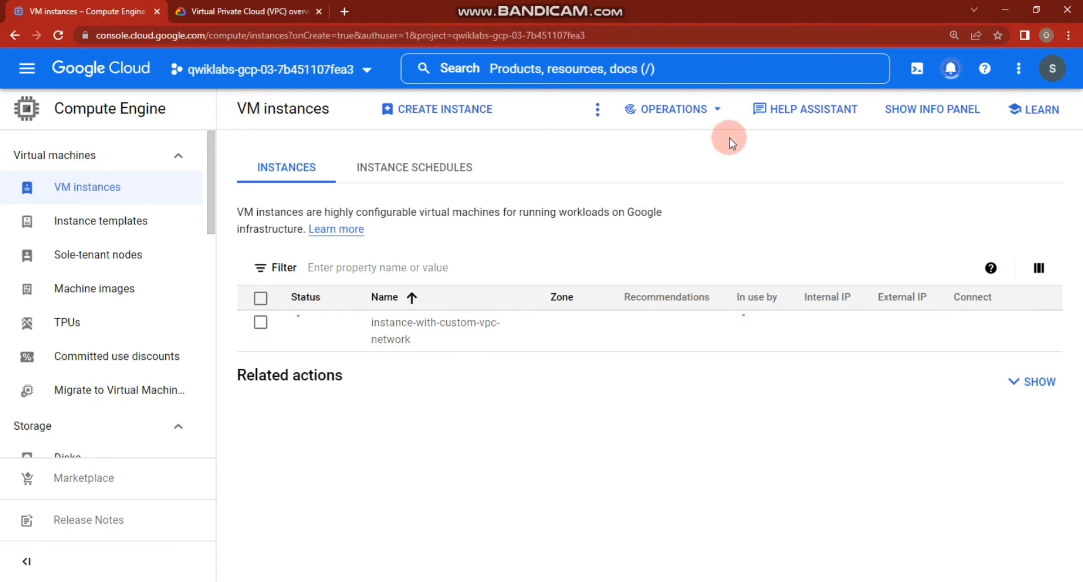
pyautogui.click(600, 125)
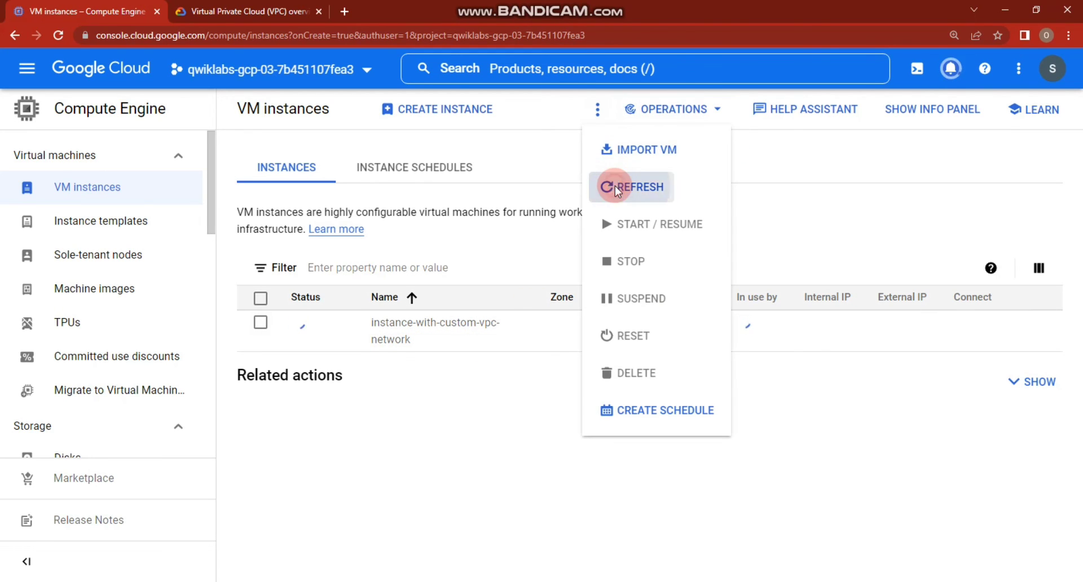
pyautogui.click(614, 185)
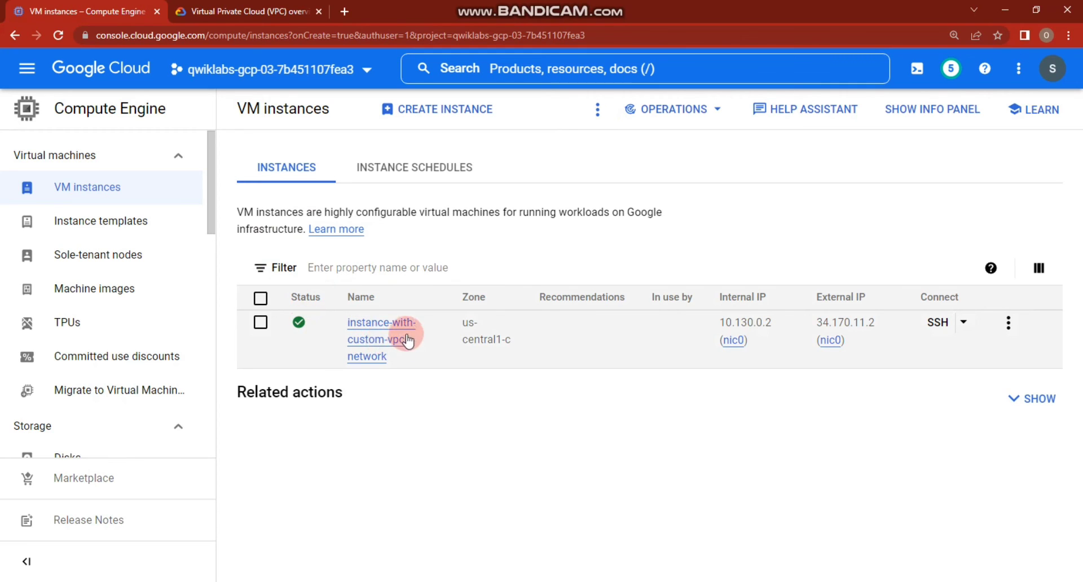
pyautogui.click(388, 340)
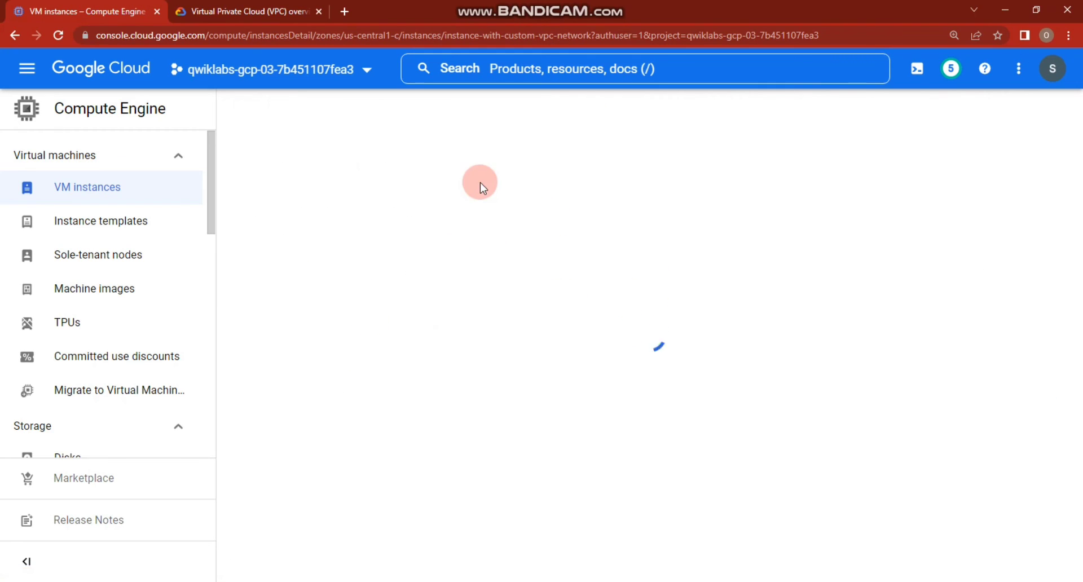
pyautogui.click(27, 70)
pyautogui.click(372, 287)
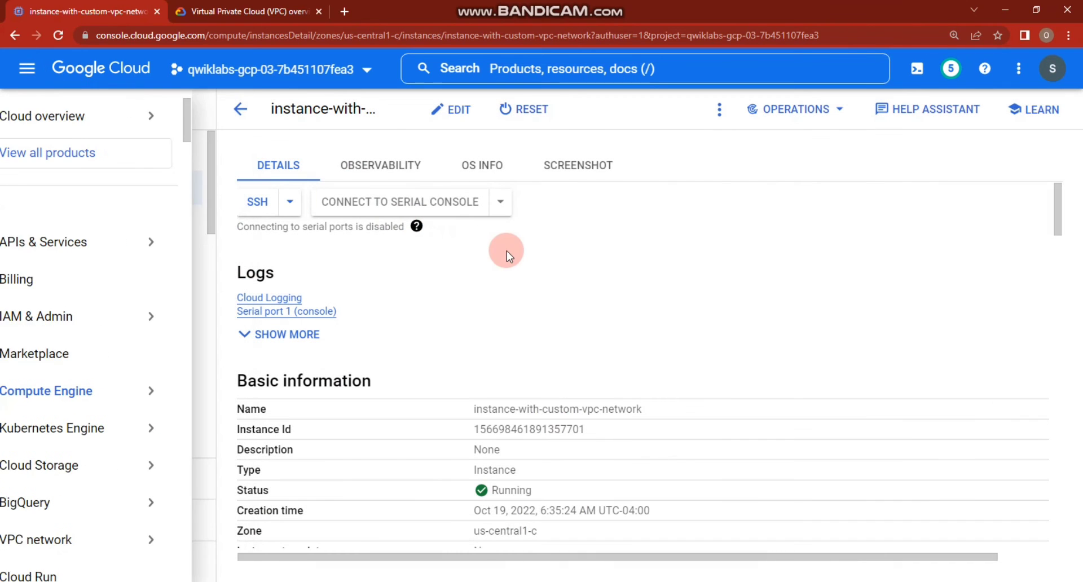